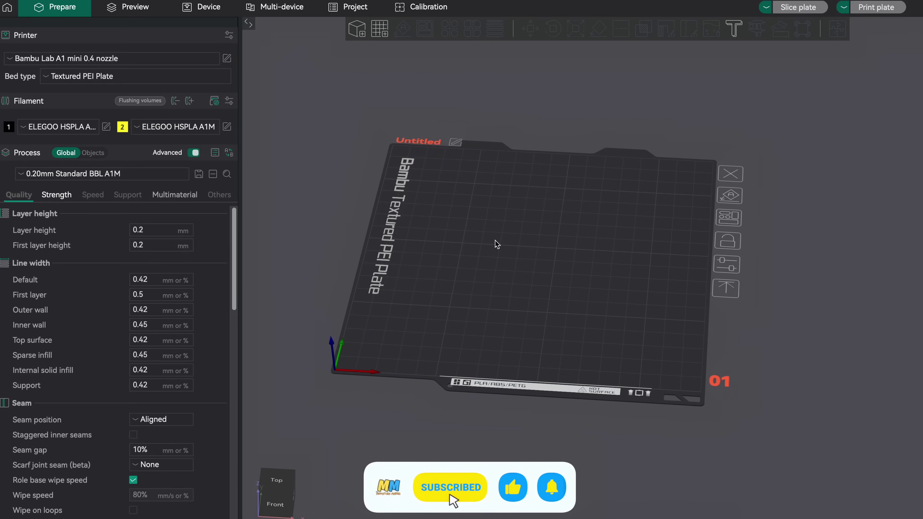
Add a cube primitive and scale it non-uniformly to about 91.47 × 50.90 × 18 mm.
{"action": "left_click_drag", "start_coordinate": [497, 245], "coordinate": [523, 232]}
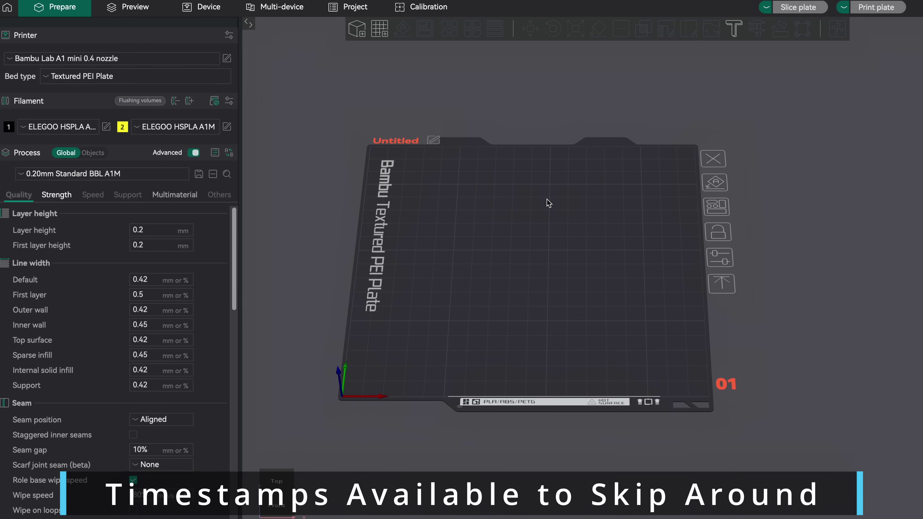
{"action": "right_click", "coordinate": [510, 216]}
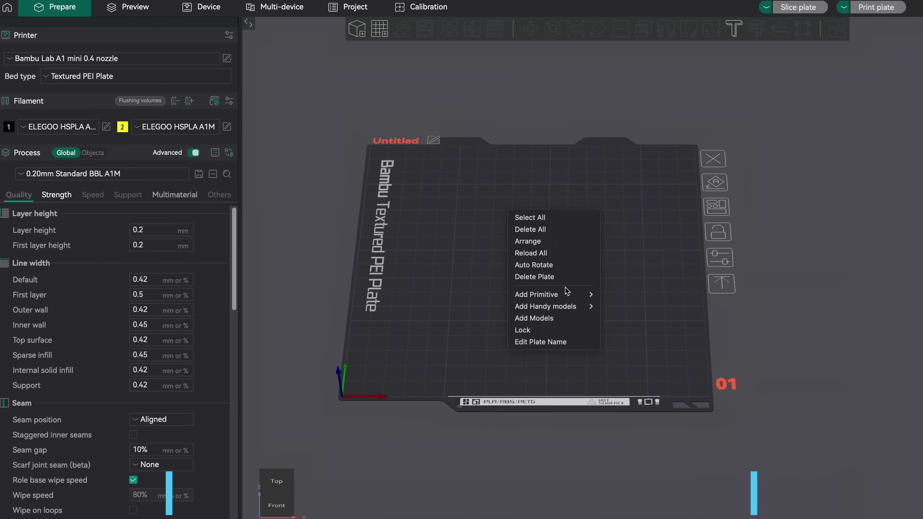
{"action": "mouse_move", "coordinate": [581, 294]}
{"action": "left_click", "coordinate": [621, 295]}
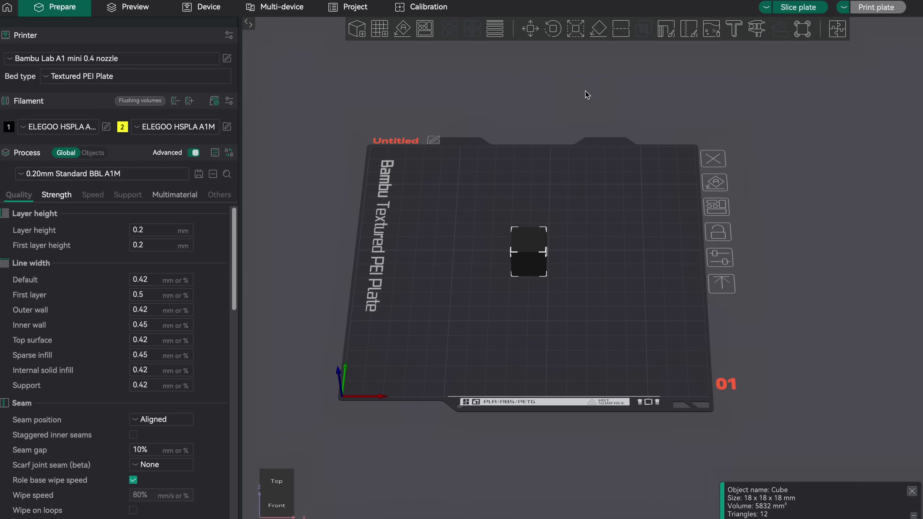
{"action": "left_click", "coordinate": [575, 32]}
{"action": "left_click_drag", "start_coordinate": [547, 251], "coordinate": [617, 256]}
{"action": "left_click_drag", "start_coordinate": [531, 278], "coordinate": [532, 307]}
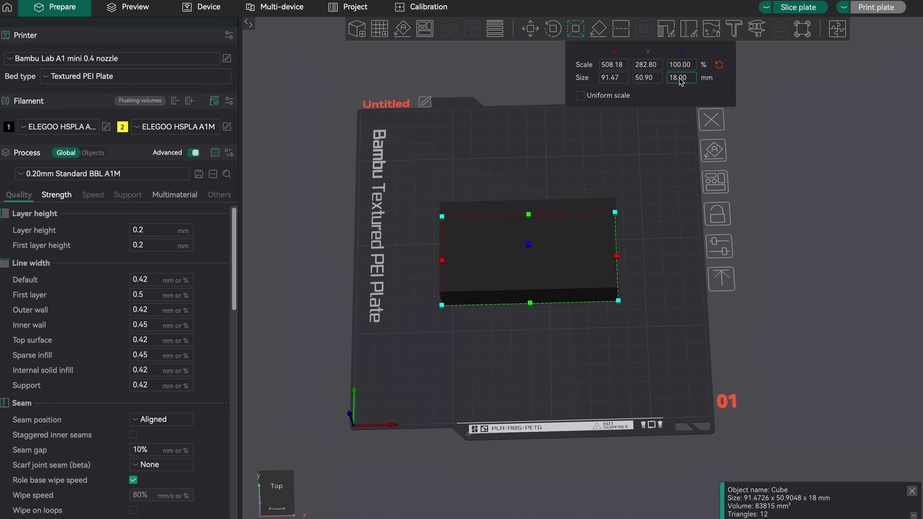
Place embossed text reading 'NO AMS' below the cube and lower its depth to 0.40 mm.
{"action": "key", "text": "t"}
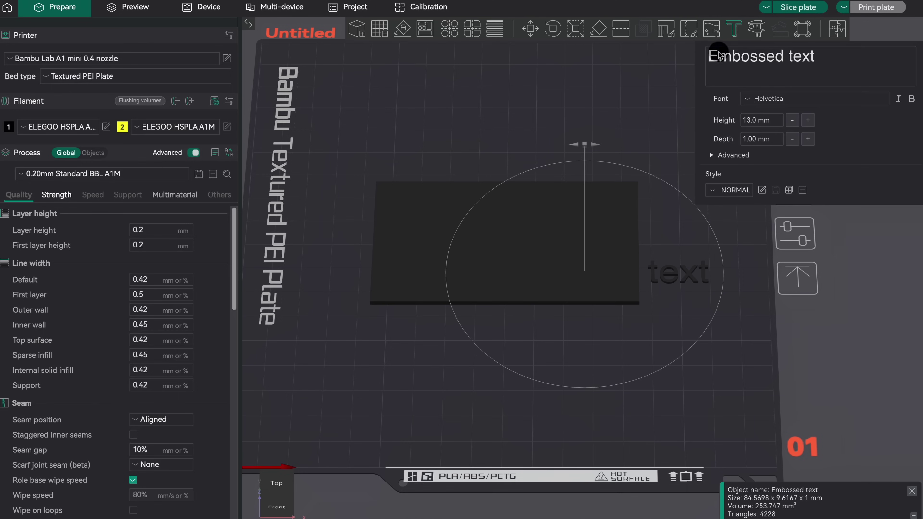
{"action": "left_click_drag", "start_coordinate": [624, 270], "coordinate": [632, 351]}
{"action": "left_click", "coordinate": [784, 69]}
{"action": "key", "text": "ctrl+a"}
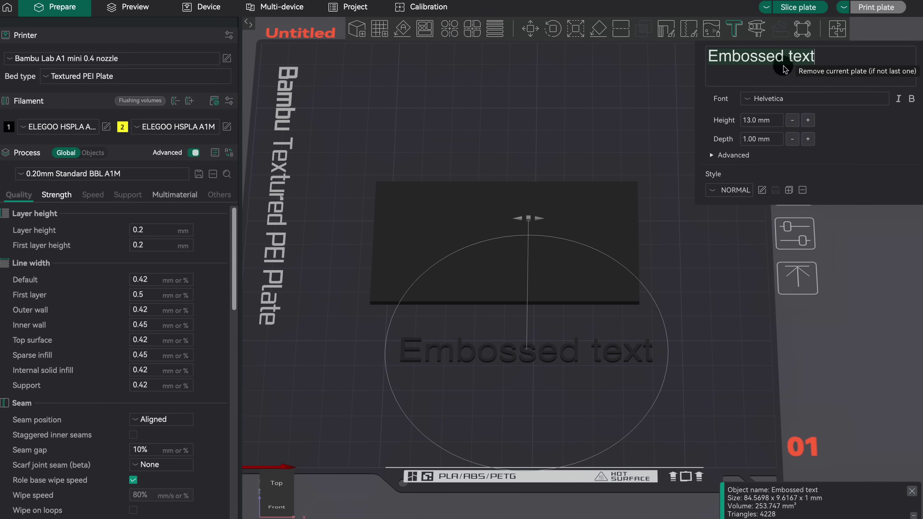
{"action": "type", "text": "NO AMS"}
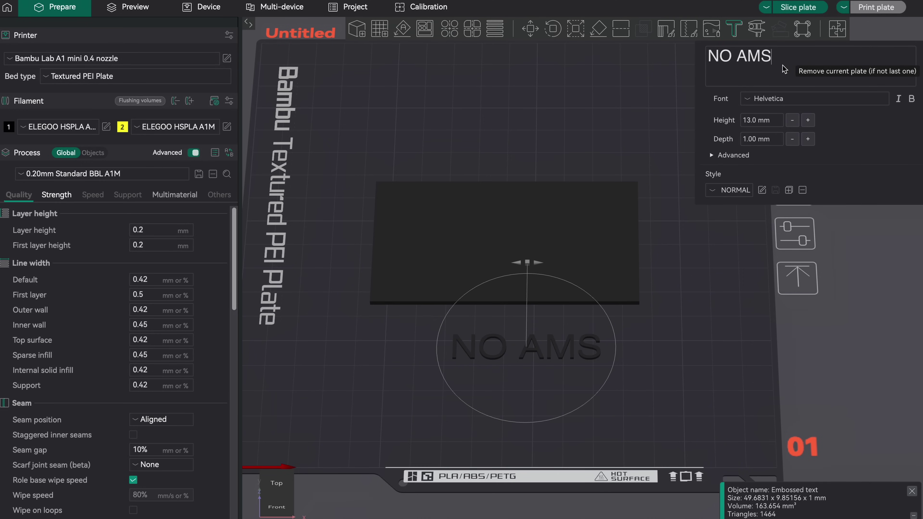
{"action": "left_click", "coordinate": [791, 143]}
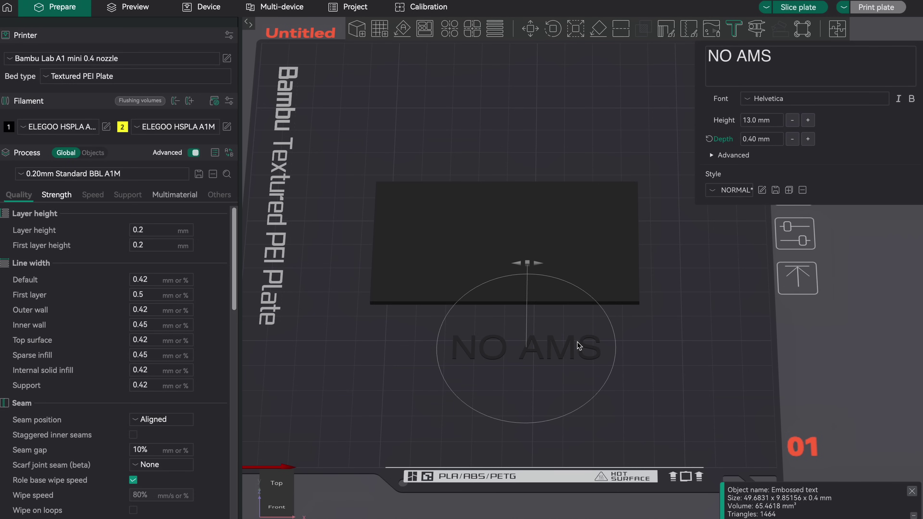
{"action": "left_click", "coordinate": [542, 229]}
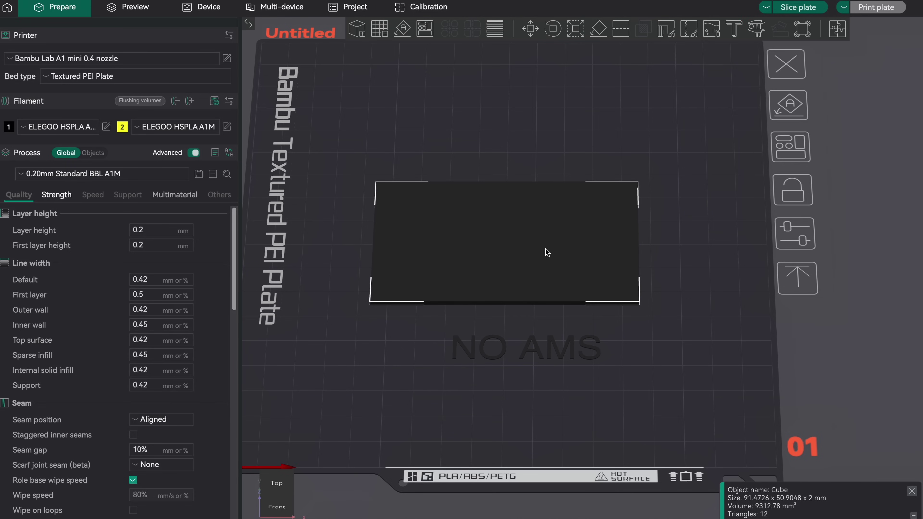
{"action": "left_click", "coordinate": [569, 353]}
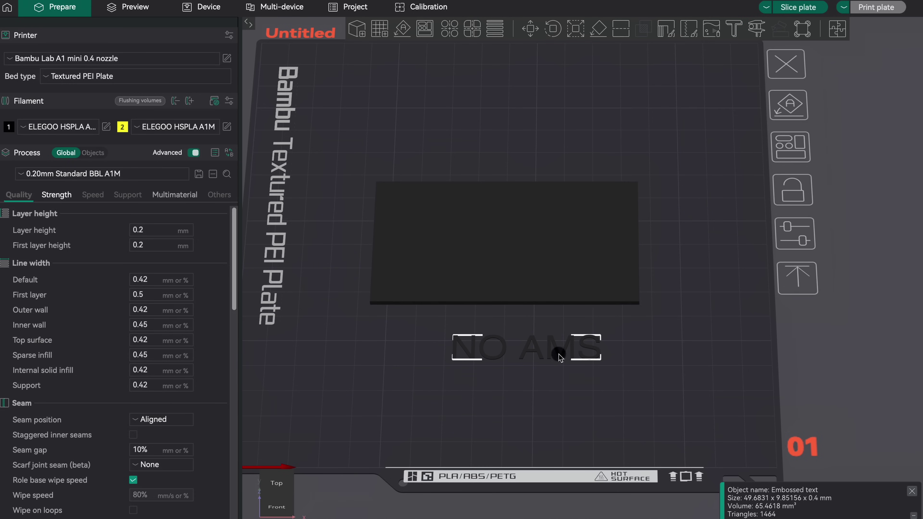
Change filament 2's colour to gray.
{"action": "left_click", "coordinate": [127, 131]}
{"action": "left_click_drag", "start_coordinate": [438, 220], "coordinate": [440, 232]}
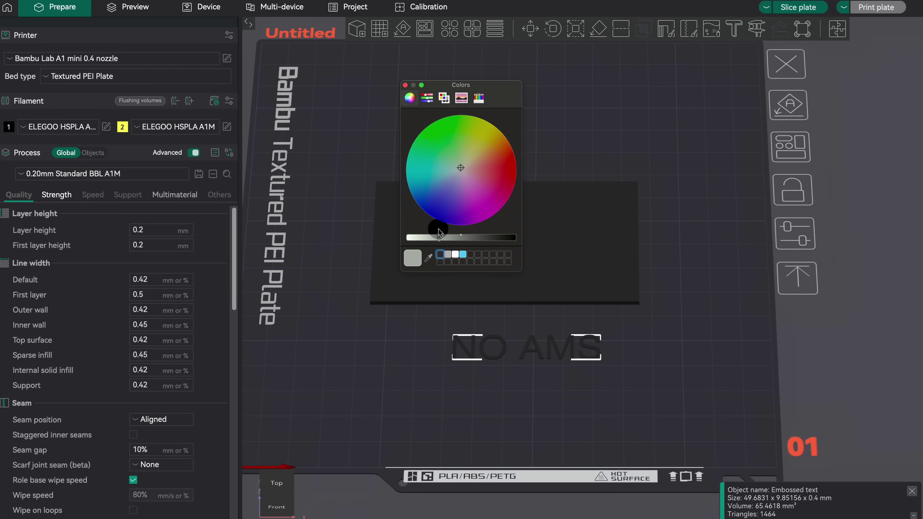
{"action": "left_click", "coordinate": [404, 85]}
Assign filament 2 to the Embossed text object in the object list, keeping the cube on filament 1.
{"action": "left_click", "coordinate": [93, 153]}
{"action": "left_click", "coordinate": [44, 214]}
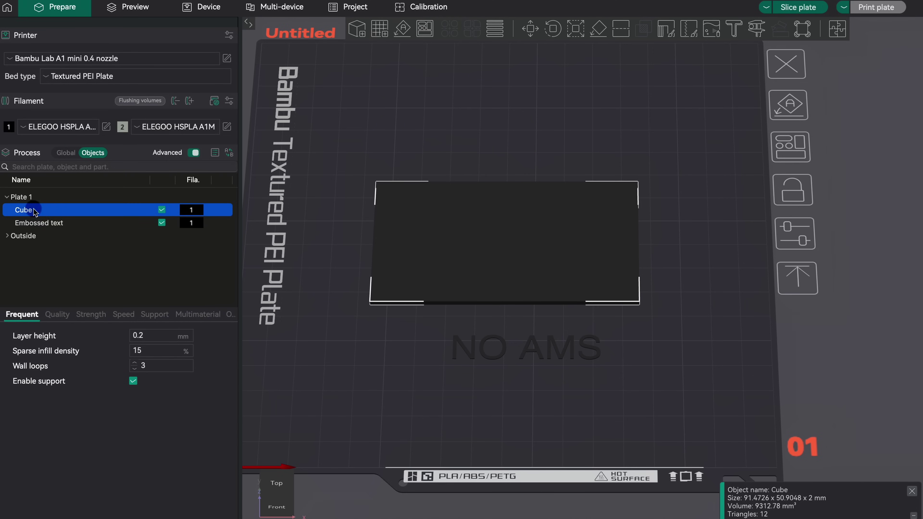
{"action": "left_click", "coordinate": [45, 223]}
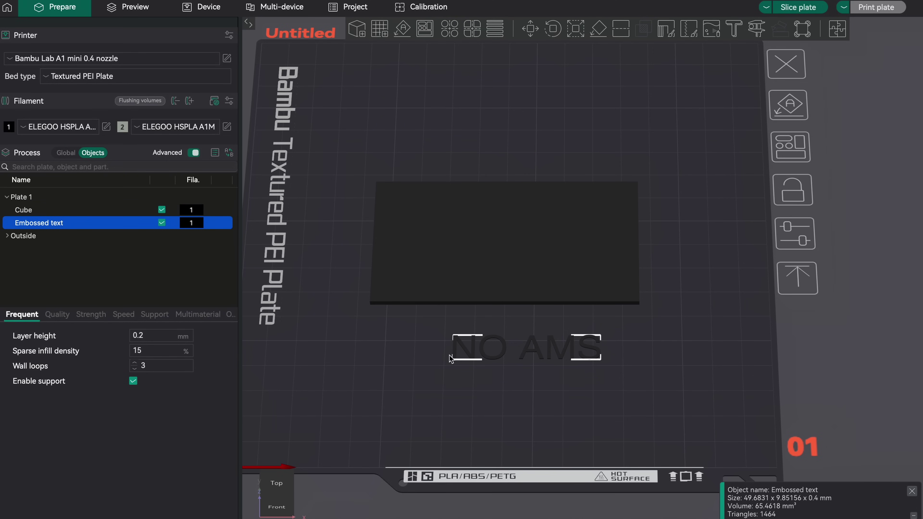
{"action": "left_click_drag", "start_coordinate": [454, 319], "coordinate": [458, 411]}
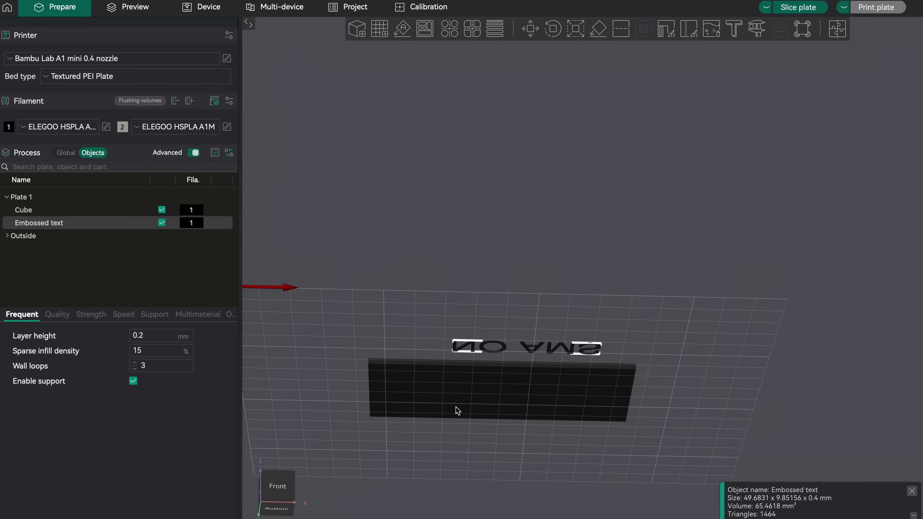
{"action": "key", "text": "0"}
{"action": "left_click", "coordinate": [42, 223]}
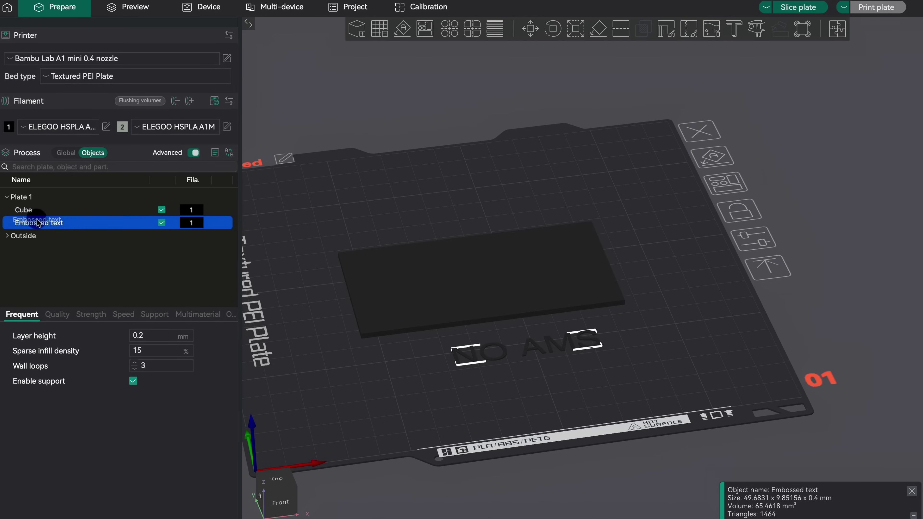
{"action": "left_click", "coordinate": [44, 214]}
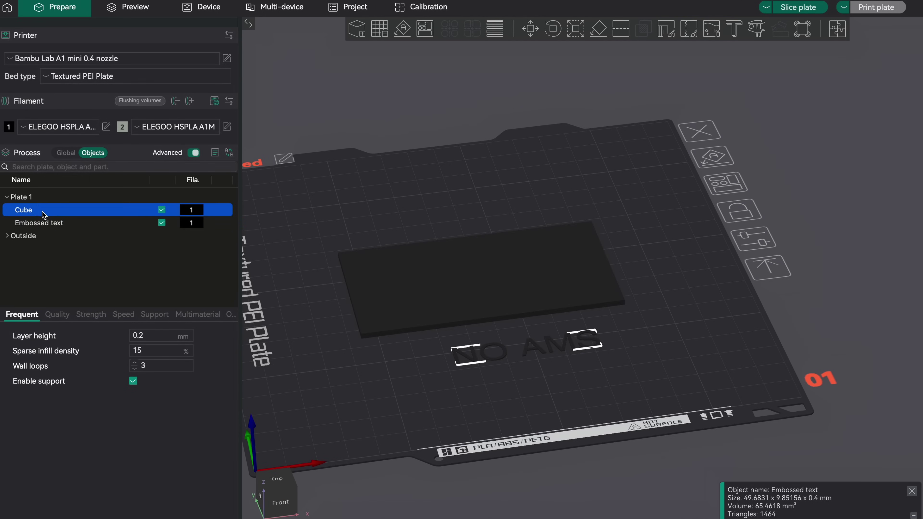
{"action": "left_click", "coordinate": [44, 227]}
{"action": "key", "text": "2"}
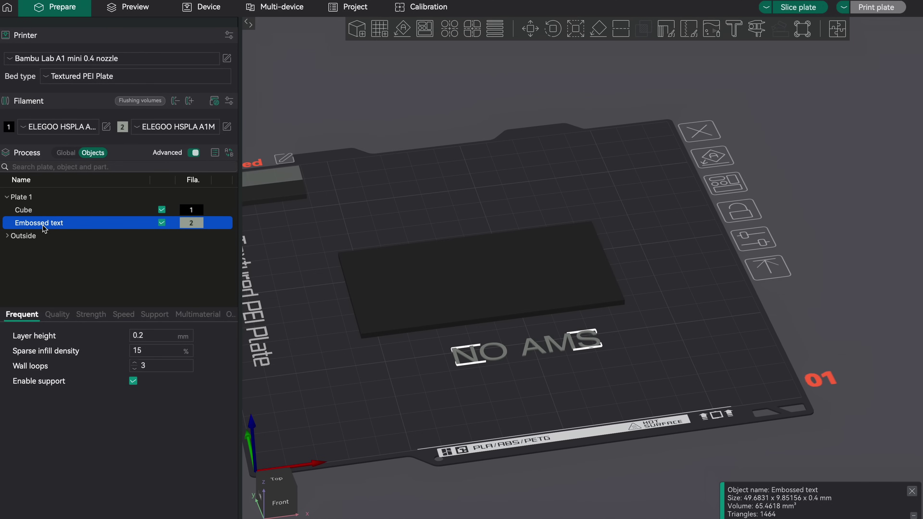
{"action": "left_click_drag", "start_coordinate": [549, 330], "coordinate": [501, 377]}
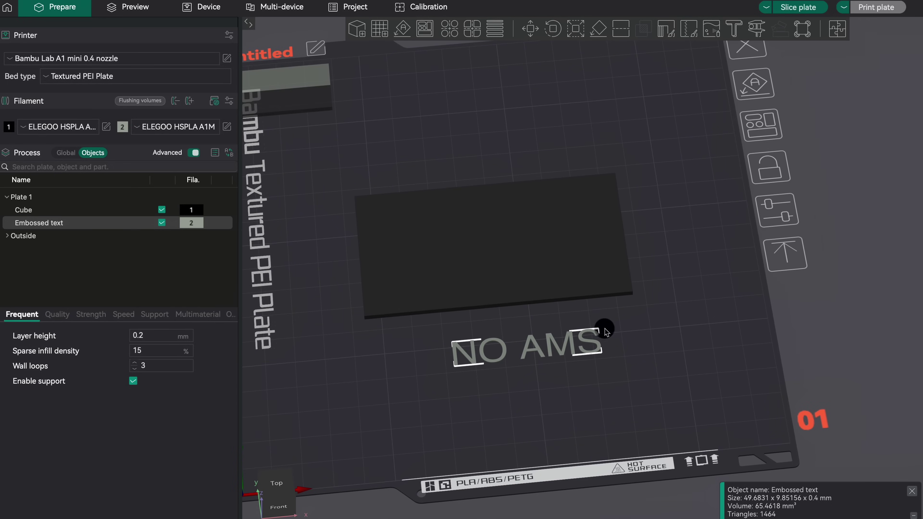
Lay the NO AMS text on its front face so it reads mirrored, checking from below.
{"action": "left_click", "coordinate": [597, 31]}
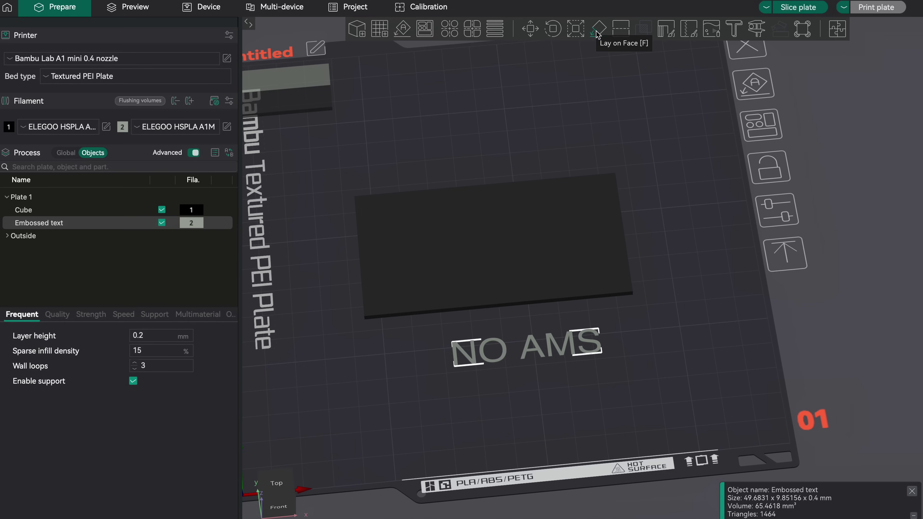
{"action": "left_click", "coordinate": [529, 348]}
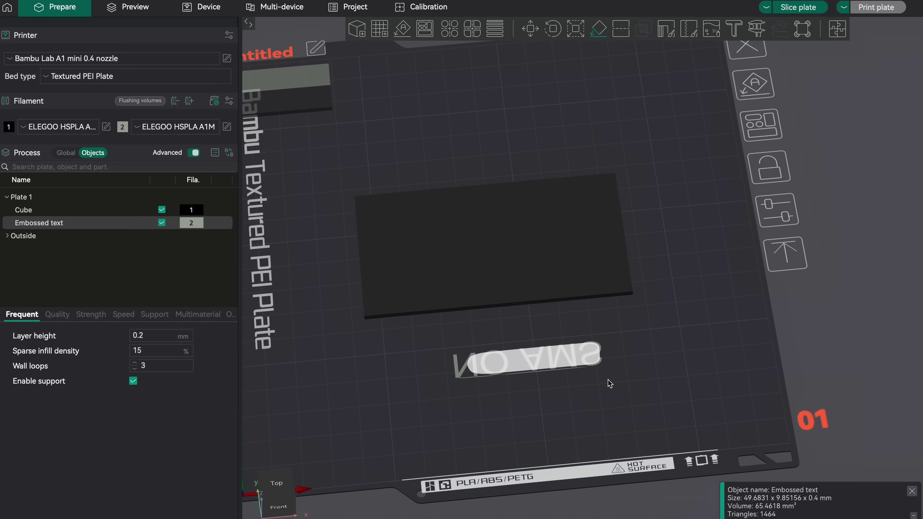
{"action": "left_click", "coordinate": [556, 408]}
{"action": "left_click_drag", "start_coordinate": [562, 406], "coordinate": [526, 111]}
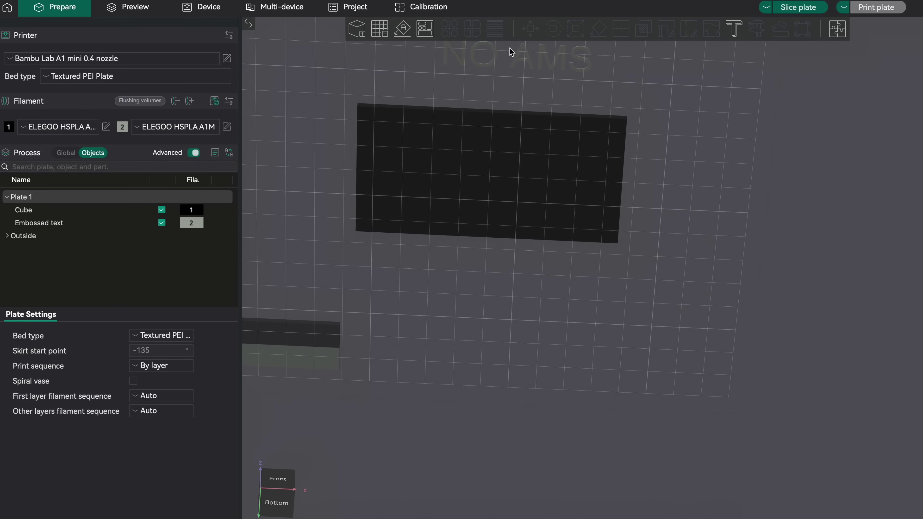
{"action": "key", "text": "0"}
Drag the NO AMS text underneath the block.
{"action": "left_click", "coordinate": [578, 347]}
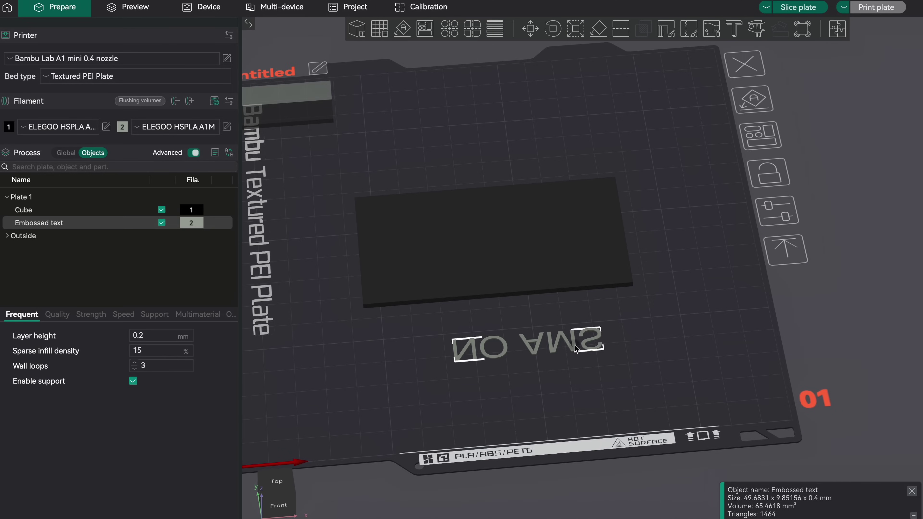
{"action": "left_click_drag", "start_coordinate": [578, 348], "coordinate": [556, 243]}
{"action": "left_click_drag", "start_coordinate": [686, 184], "coordinate": [678, 140]}
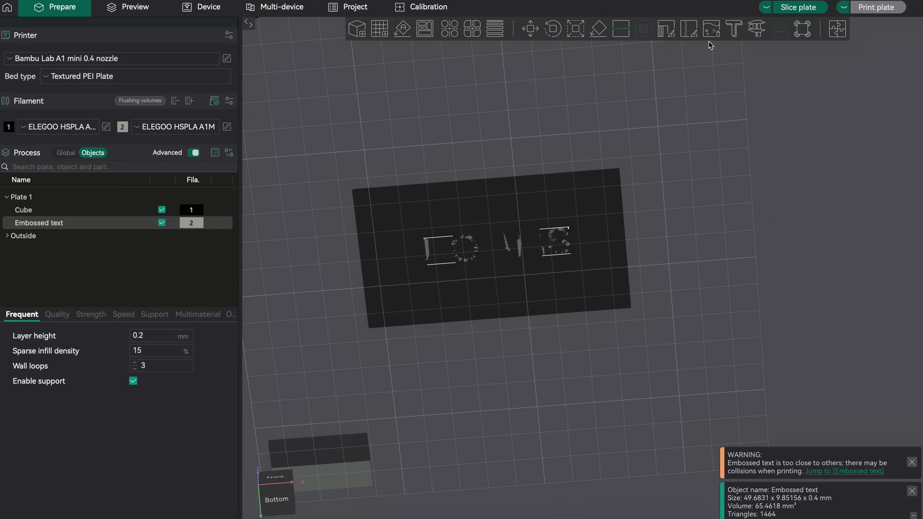
Slice the plate and glance at the preview before returning to the plate.
{"action": "left_click", "coordinate": [792, 8]}
{"action": "scroll", "coordinate": [479, 244], "scroll_direction": "up", "scroll_amount": 4}
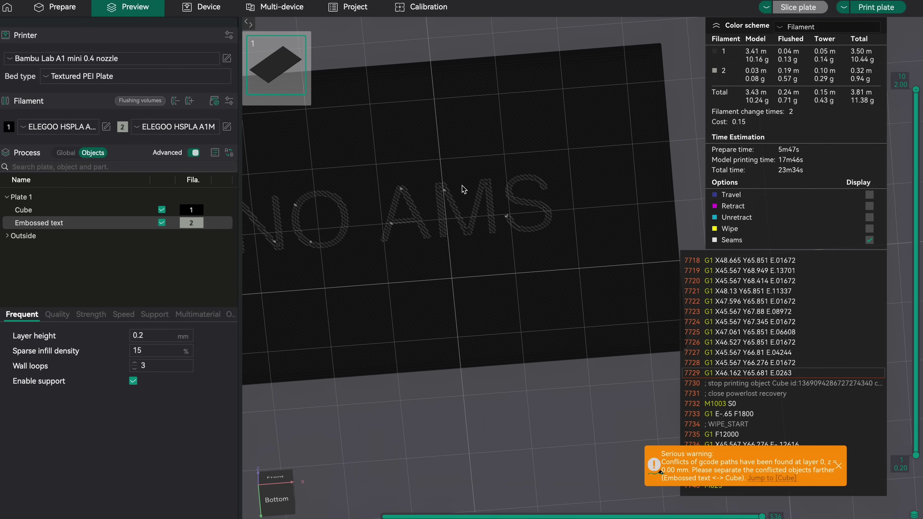
{"action": "scroll", "coordinate": [468, 208], "scroll_direction": "down", "scroll_amount": 4}
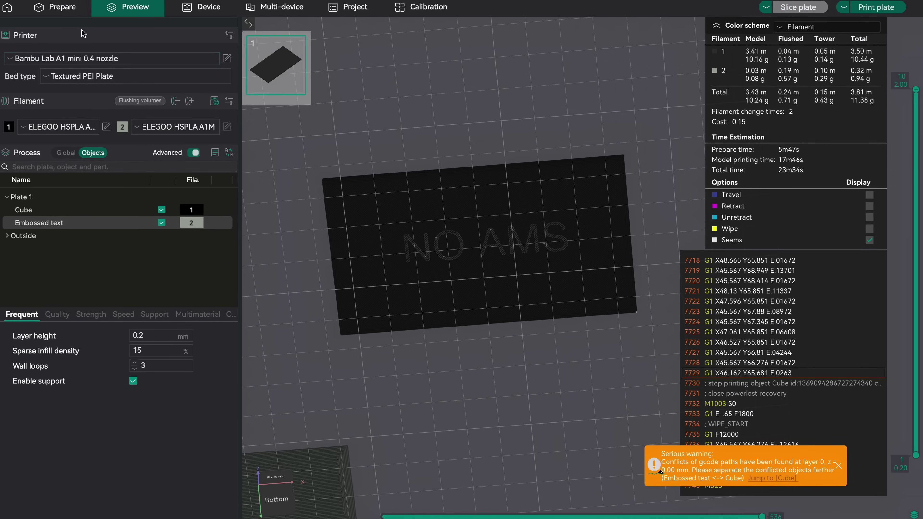
{"action": "left_click", "coordinate": [56, 196]}
Assemble the Cube and Embossed text into one Assembly and re-slice it to a 27m40s print.
{"action": "left_click", "coordinate": [46, 212]}
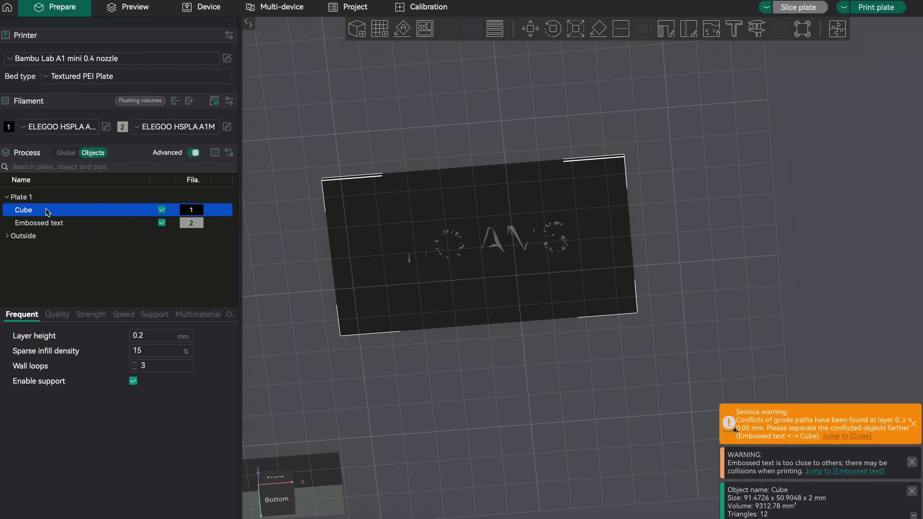
{"action": "left_click", "coordinate": [59, 225], "text": "ctrl"}
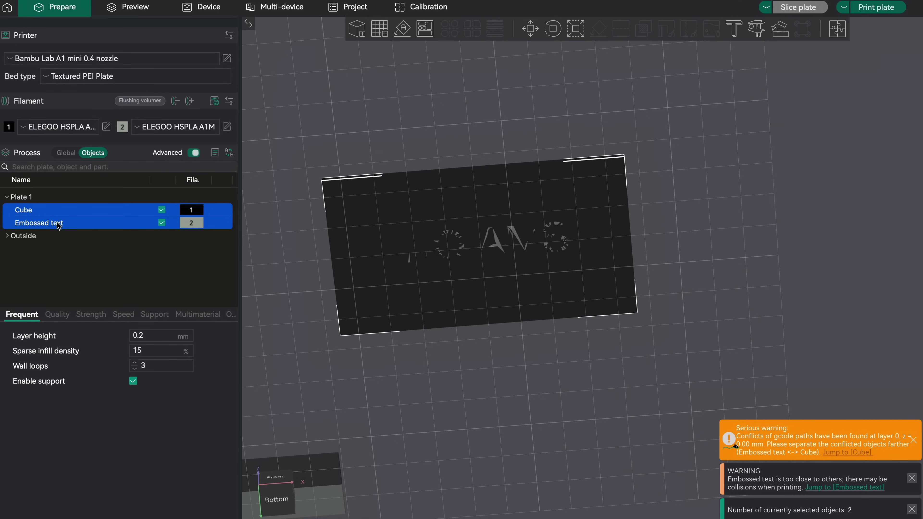
{"action": "right_click", "coordinate": [59, 225]}
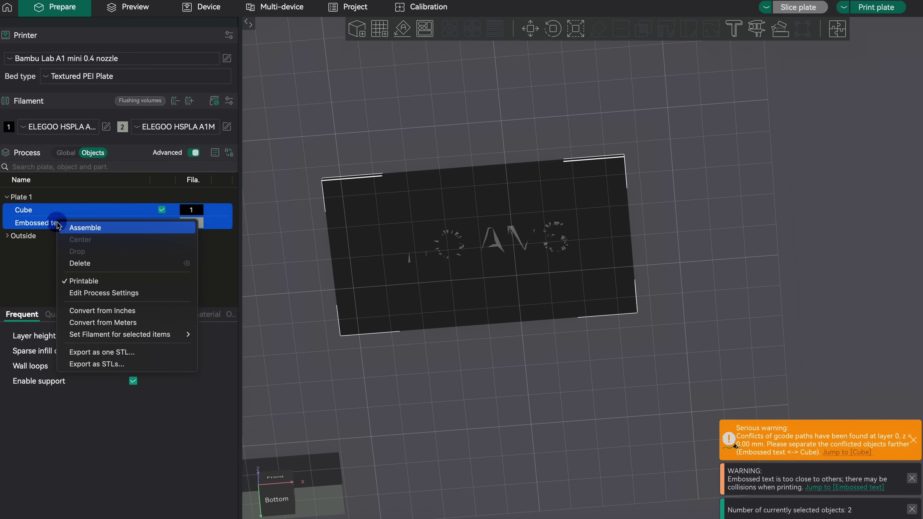
{"action": "left_click", "coordinate": [99, 228]}
Move the Assembly to the right on the bed and select its NO AMS text part.
{"action": "left_click", "coordinate": [799, 8]}
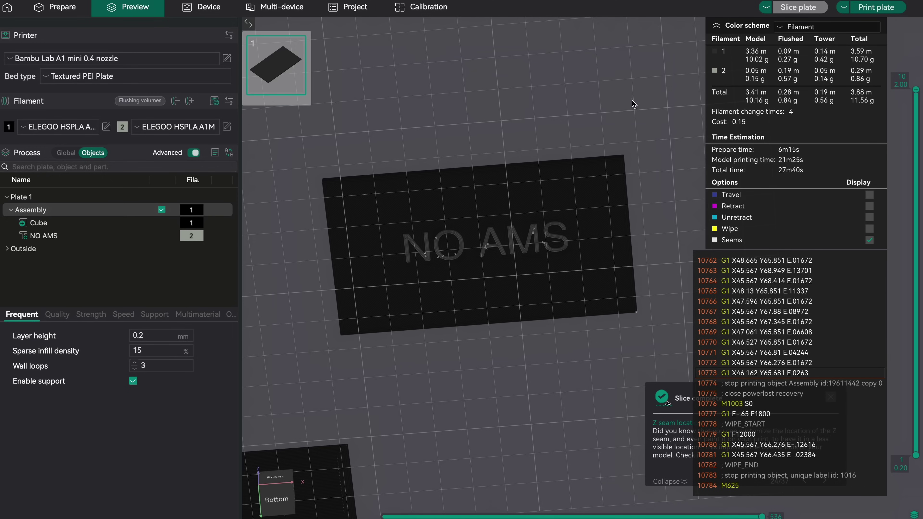
{"action": "scroll", "coordinate": [457, 246], "scroll_direction": "up", "scroll_amount": 3}
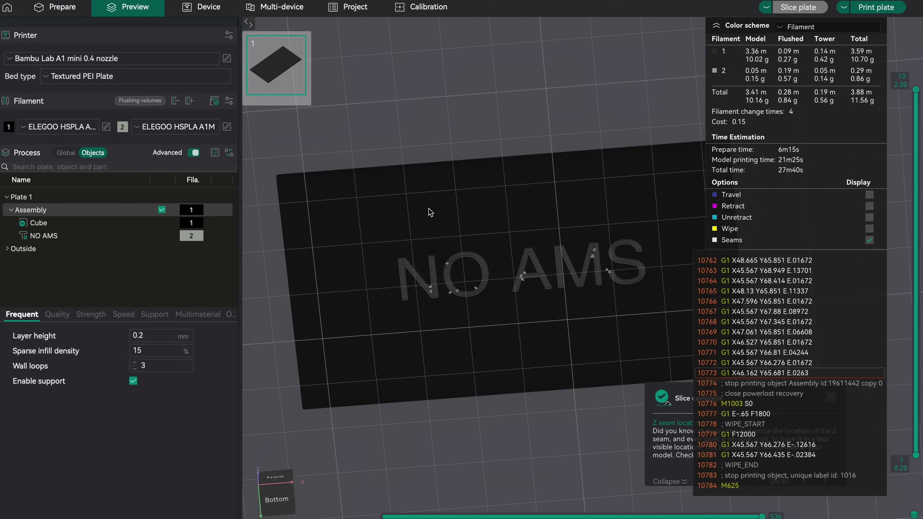
{"action": "left_click", "coordinate": [55, 7]}
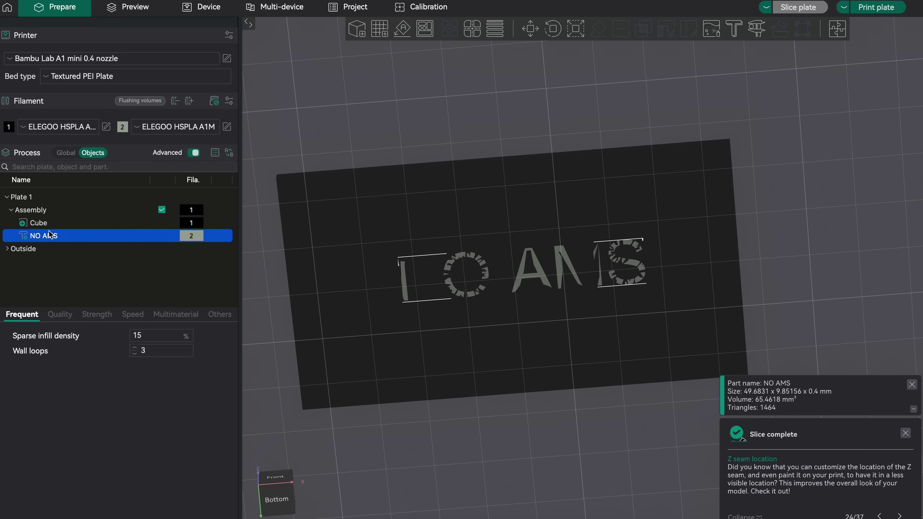
{"action": "left_click_drag", "start_coordinate": [430, 214], "coordinate": [623, 212]}
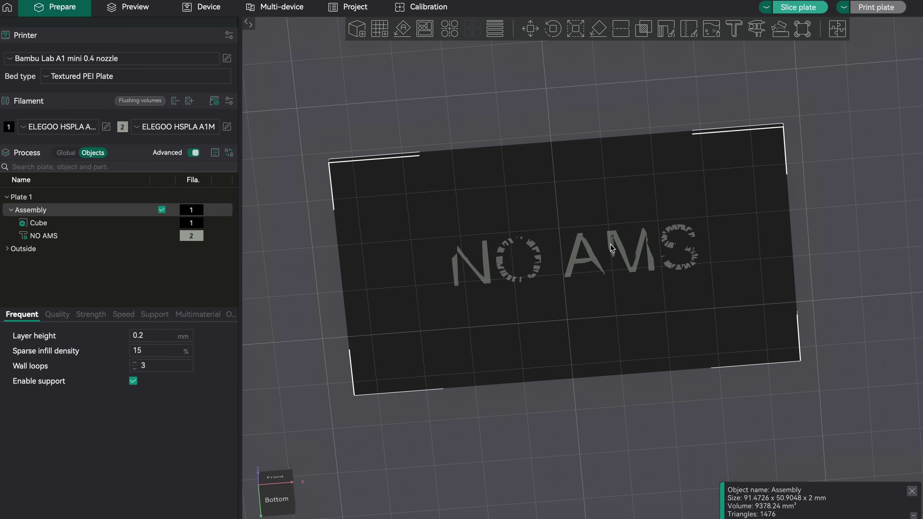
{"action": "left_click", "coordinate": [52, 239]}
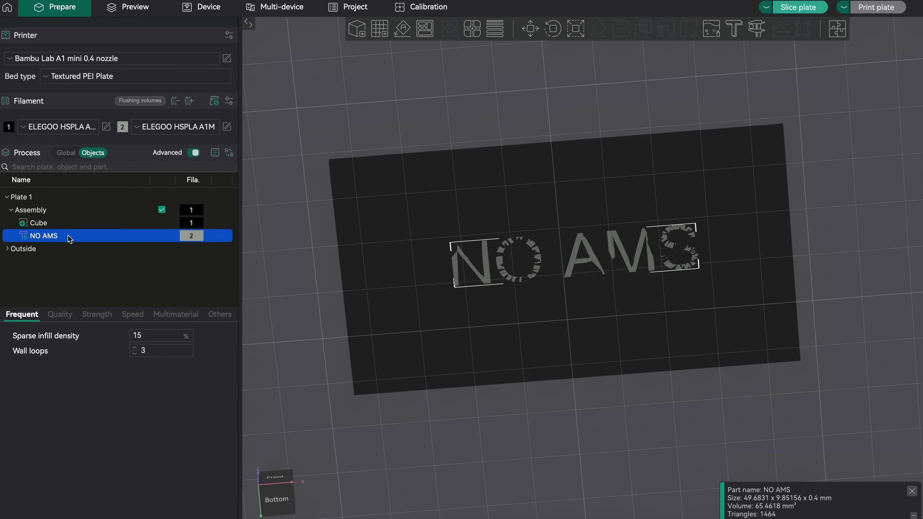
Lower the NO AMS text along Z with the Move tool and re-slice to check.
{"action": "left_click", "coordinate": [531, 29]}
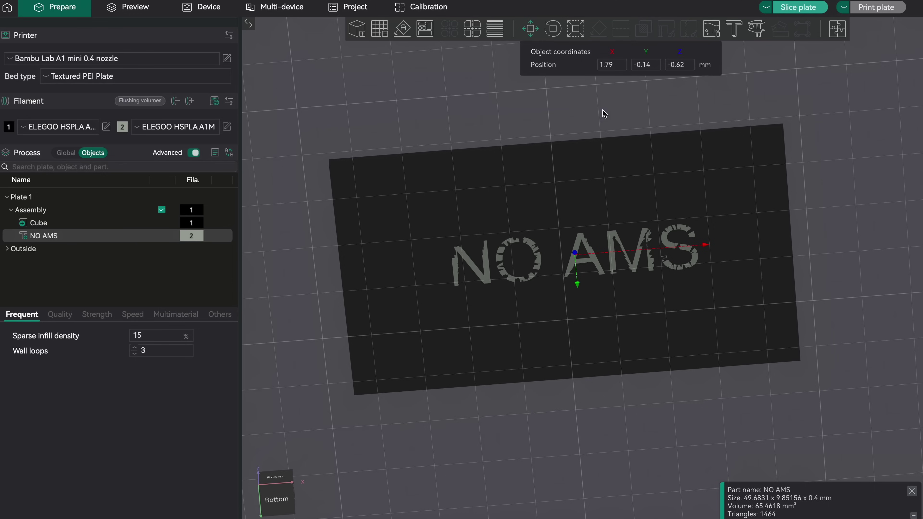
{"action": "left_click_drag", "start_coordinate": [604, 109], "coordinate": [605, 131]}
{"action": "left_click_drag", "start_coordinate": [578, 252], "coordinate": [582, 254]}
{"action": "left_click", "coordinate": [636, 182]}
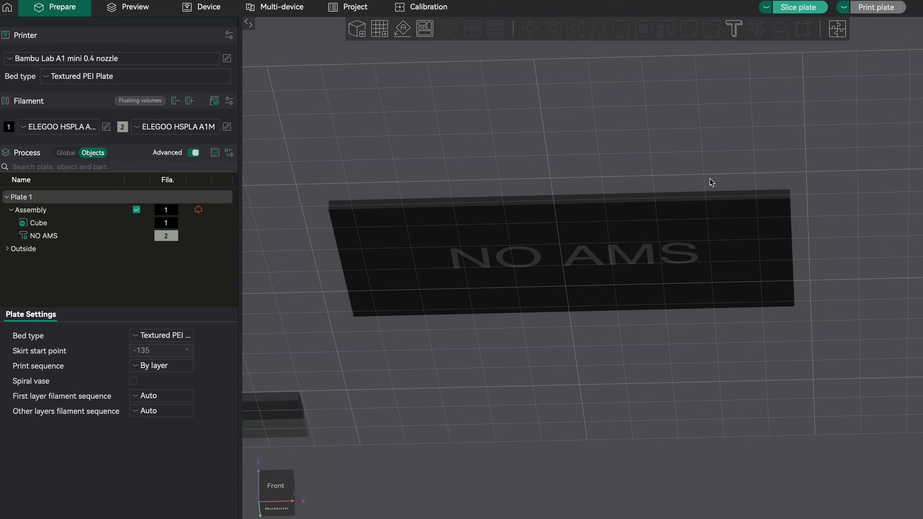
{"action": "left_click", "coordinate": [802, 6]}
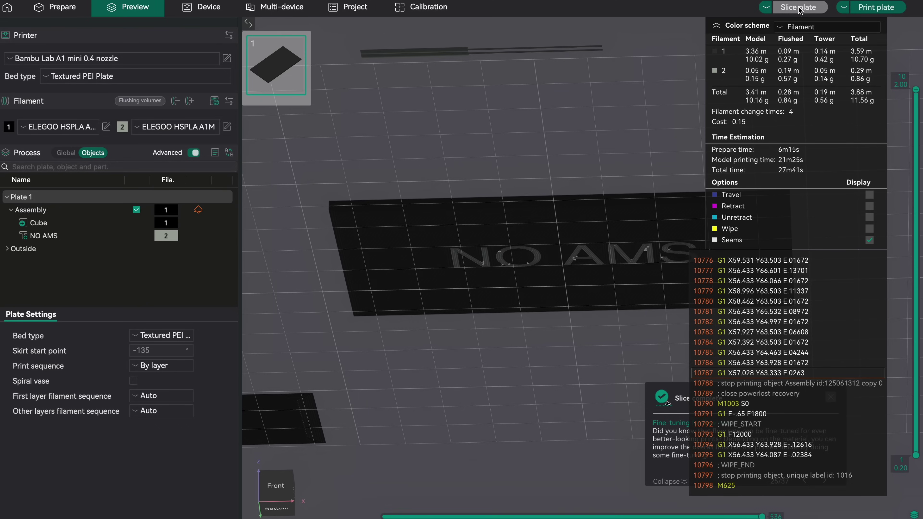
Set the NO AMS text part's Z position to -0.4 mm.
{"action": "left_click", "coordinate": [55, 236]}
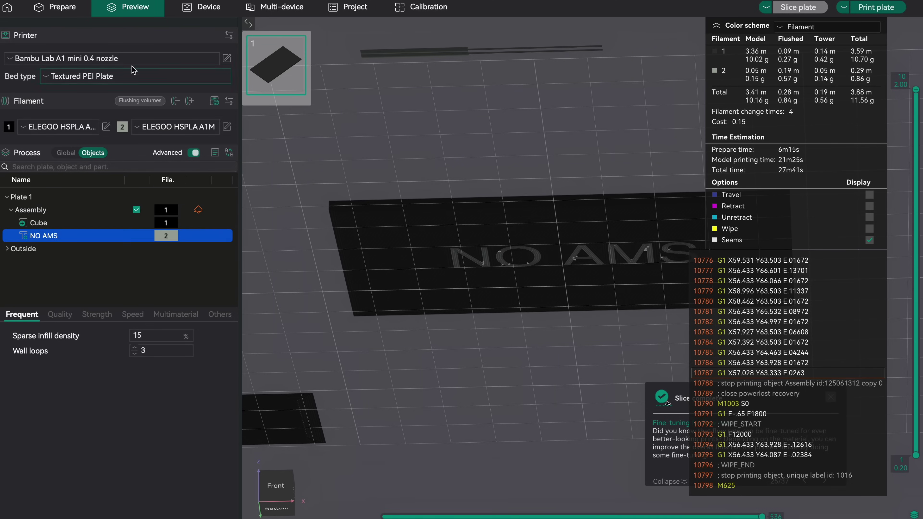
{"action": "left_click", "coordinate": [56, 7]}
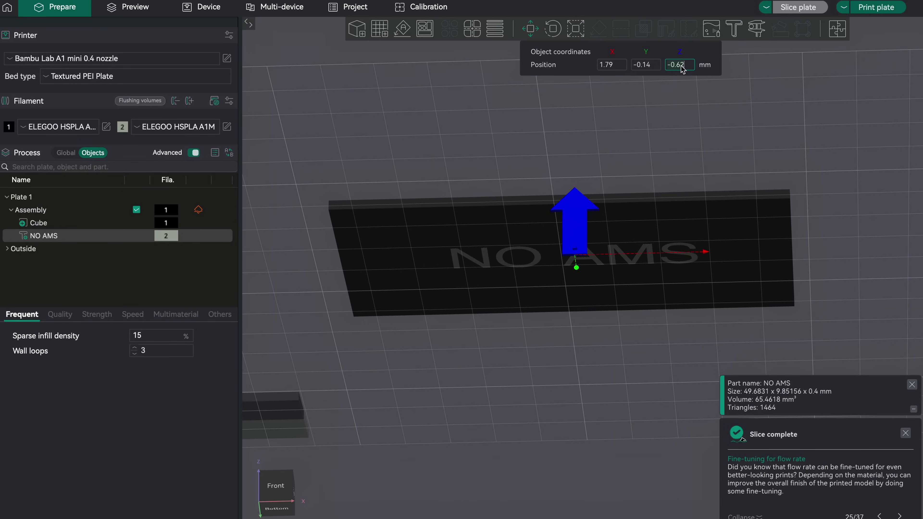
{"action": "left_click", "coordinate": [683, 69]}
{"action": "type", "text": "-0.4"}
{"action": "key", "text": "Return"}
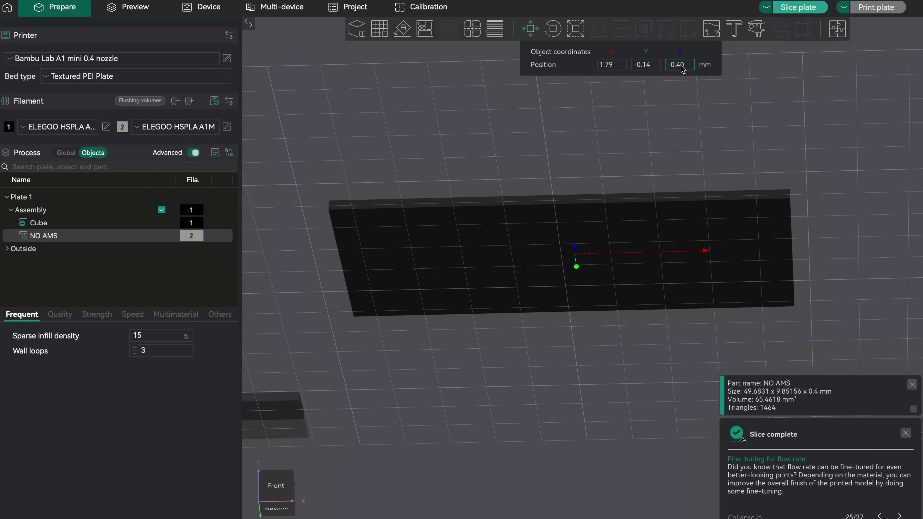
Fine-tune the NO AMS text's Z position to -0.62 mm.
{"action": "left_click_drag", "start_coordinate": [665, 160], "coordinate": [494, 133]}
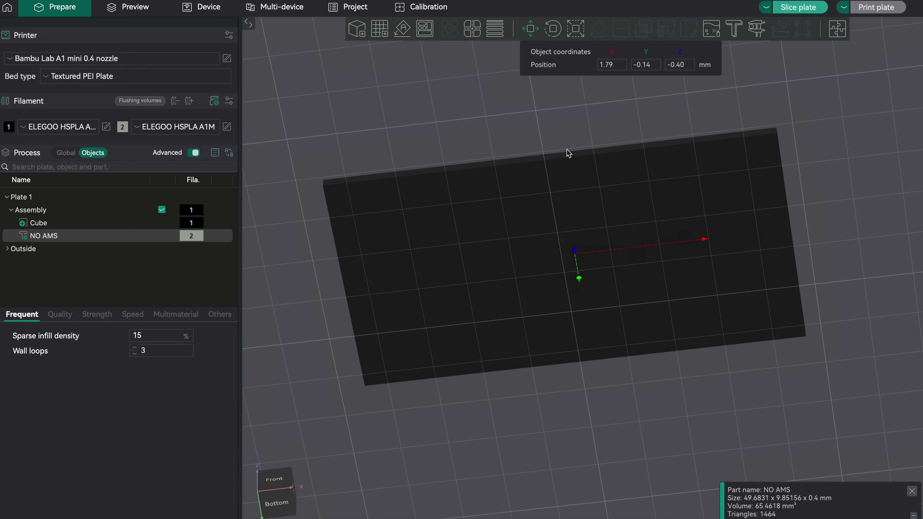
{"action": "left_click_drag", "start_coordinate": [569, 154], "coordinate": [581, 198]}
{"action": "mouse_move", "coordinate": [577, 255]}
{"action": "left_mouse_down"}
{"action": "mouse_move", "coordinate": [572, 264]}
{"action": "mouse_move", "coordinate": [577, 255]}
{"action": "left_mouse_up"}
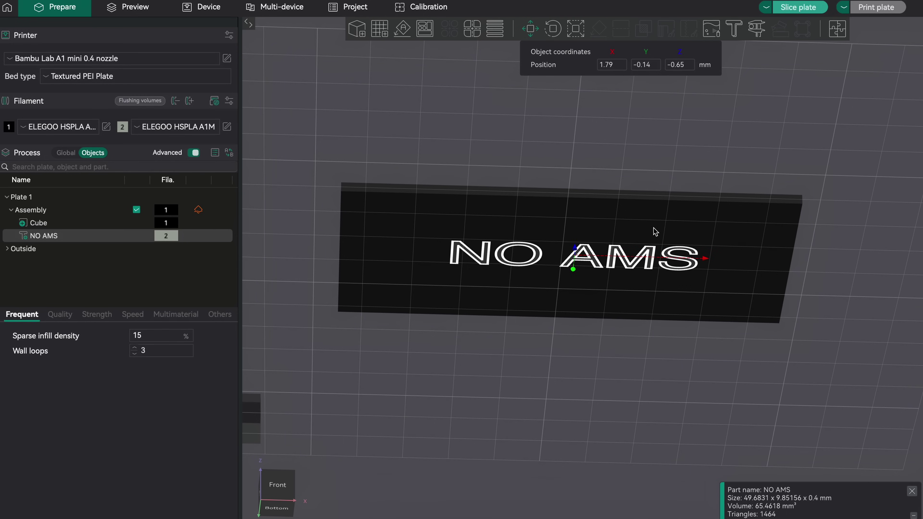
{"action": "left_click_drag", "start_coordinate": [635, 123], "coordinate": [671, 206]}
{"action": "left_click", "coordinate": [688, 66]}
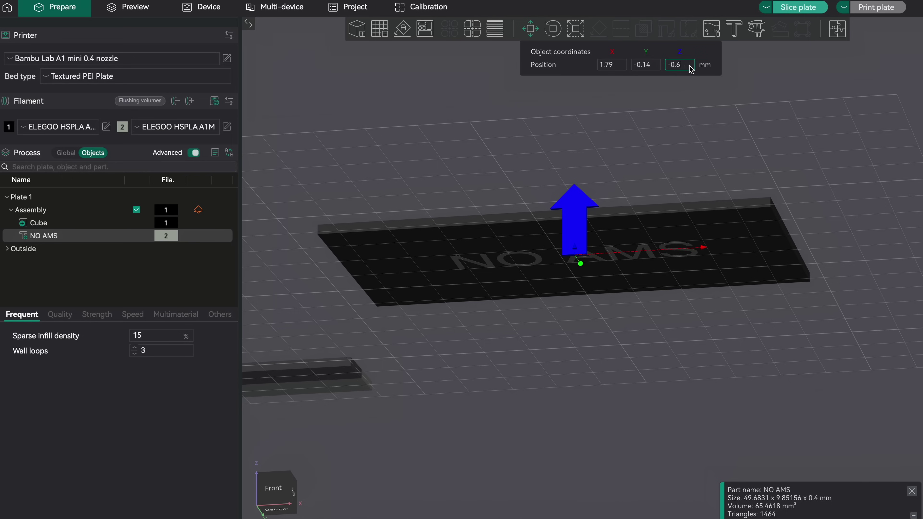
{"action": "key", "text": "Return"}
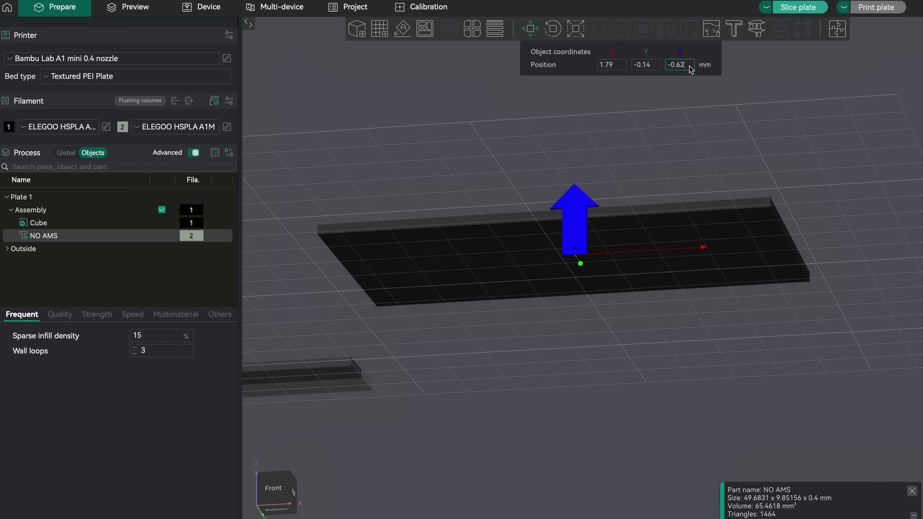
{"action": "key", "text": "Return"}
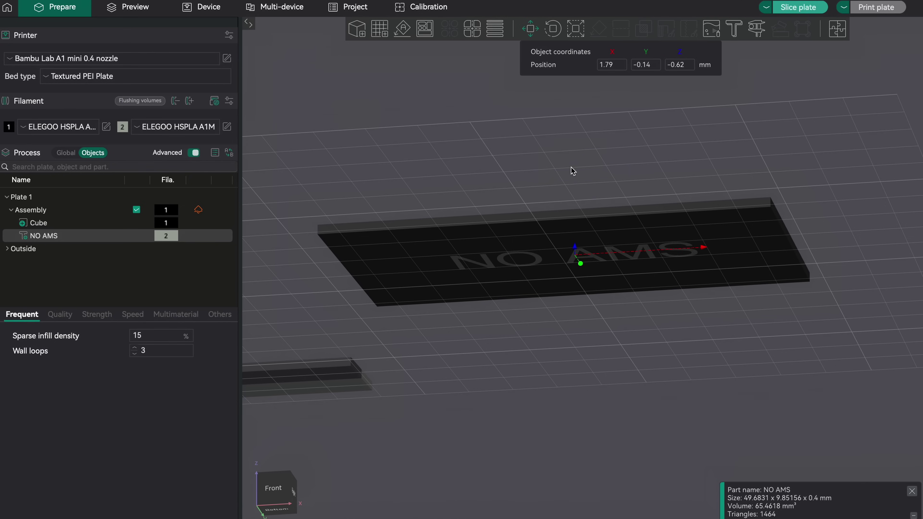
Scale the NO AMS text up to 81.18 × 16.10 mm, keep Z size 0.4 mm, and re-slice.
{"action": "key", "text": "2"}
{"action": "left_click", "coordinate": [581, 36]}
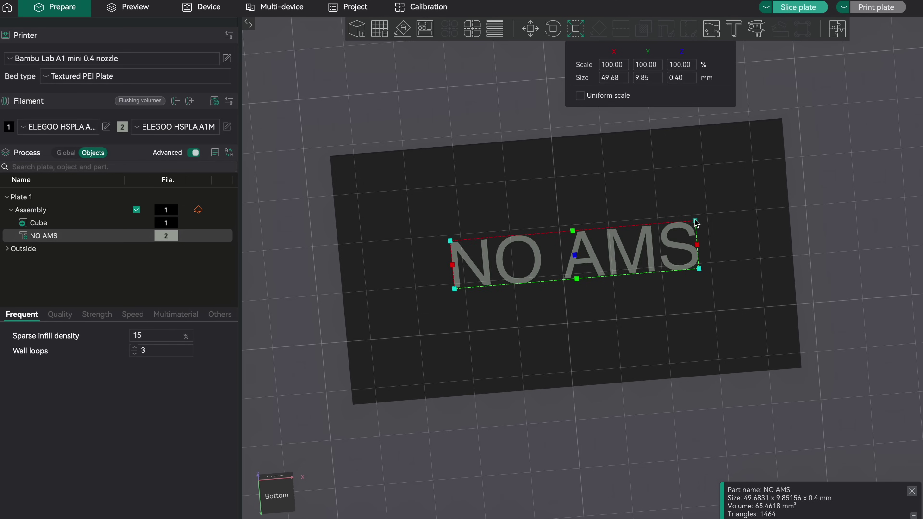
{"action": "left_click_drag", "start_coordinate": [695, 220], "coordinate": [763, 180]}
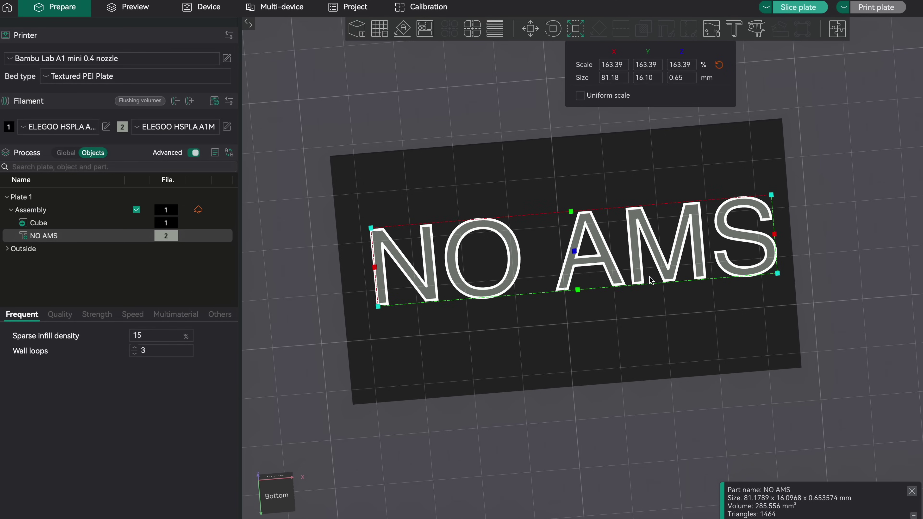
{"action": "double_click", "coordinate": [688, 82]}
{"action": "type", "text": "0.4"}
{"action": "key", "text": "Return"}
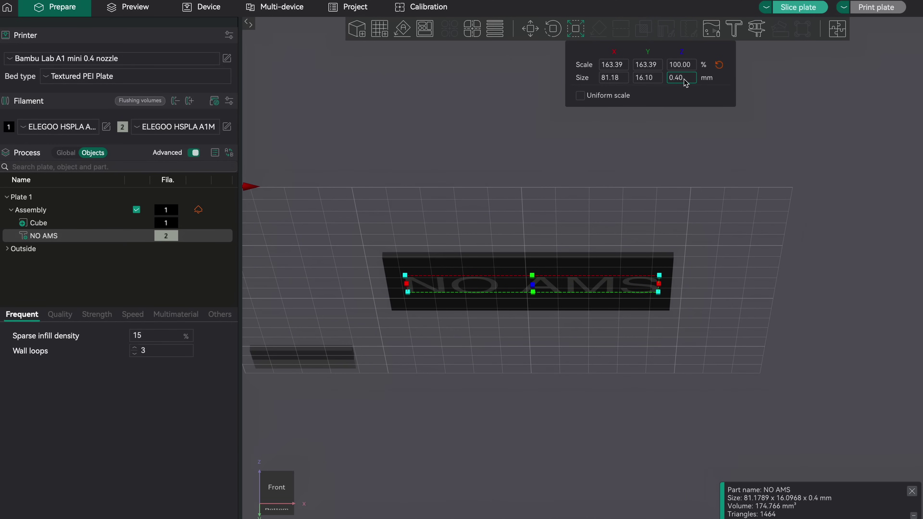
{"action": "key", "text": "ctrl+r"}
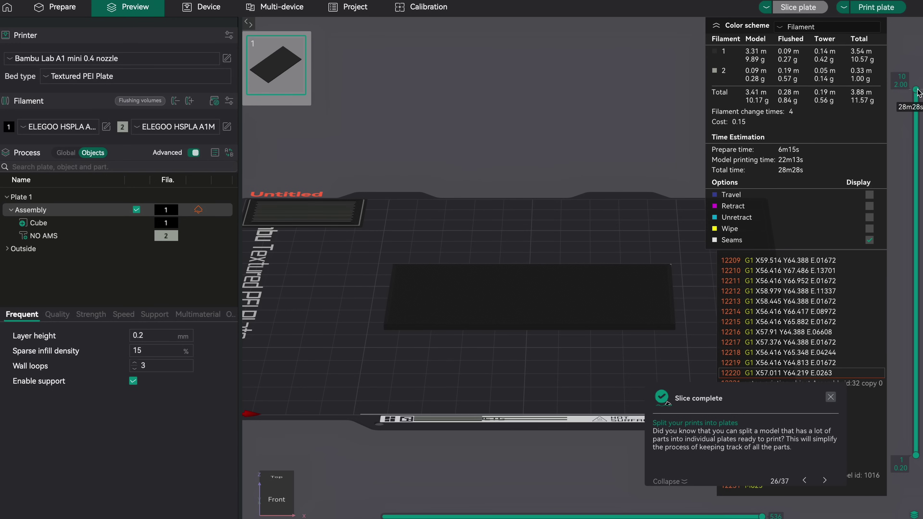
Scrub through the sliced layers and toolpaths to inspect the mirrored NO AMS text from a low angle.
{"action": "left_click_drag", "start_coordinate": [916, 91], "coordinate": [914, 453]}
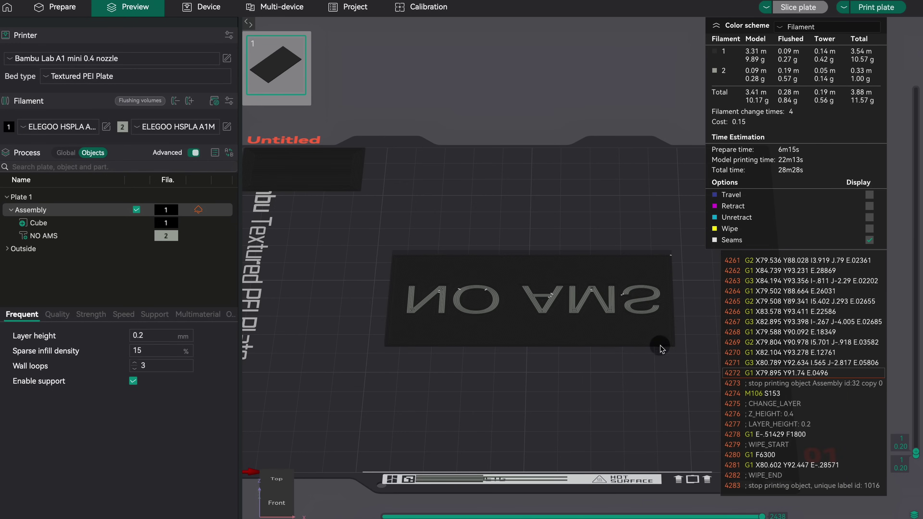
{"action": "mouse_move", "coordinate": [762, 516]}
{"action": "left_mouse_down"}
{"action": "mouse_move", "coordinate": [384, 516]}
{"action": "mouse_move", "coordinate": [726, 516]}
{"action": "mouse_move", "coordinate": [759, 499]}
{"action": "mouse_move", "coordinate": [391, 517]}
{"action": "mouse_move", "coordinate": [659, 516]}
{"action": "left_mouse_up"}
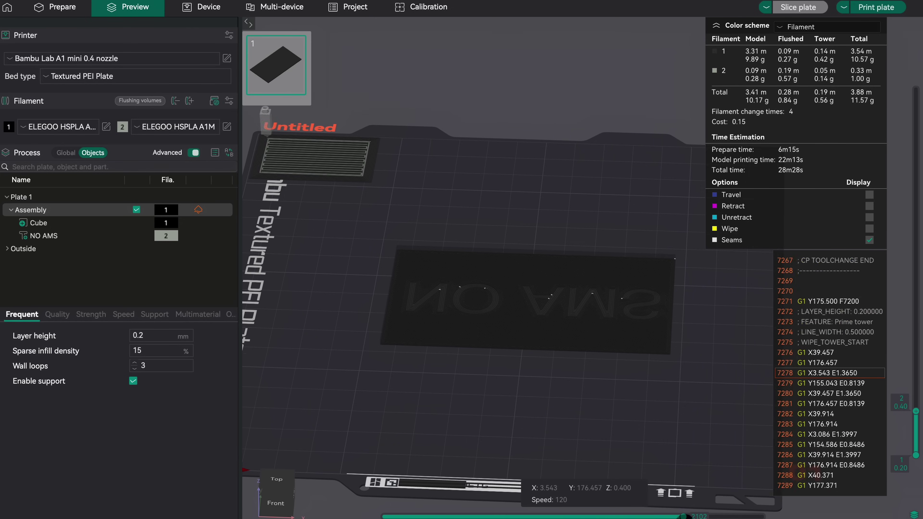
{"action": "left_click_drag", "start_coordinate": [915, 410], "coordinate": [917, 373]}
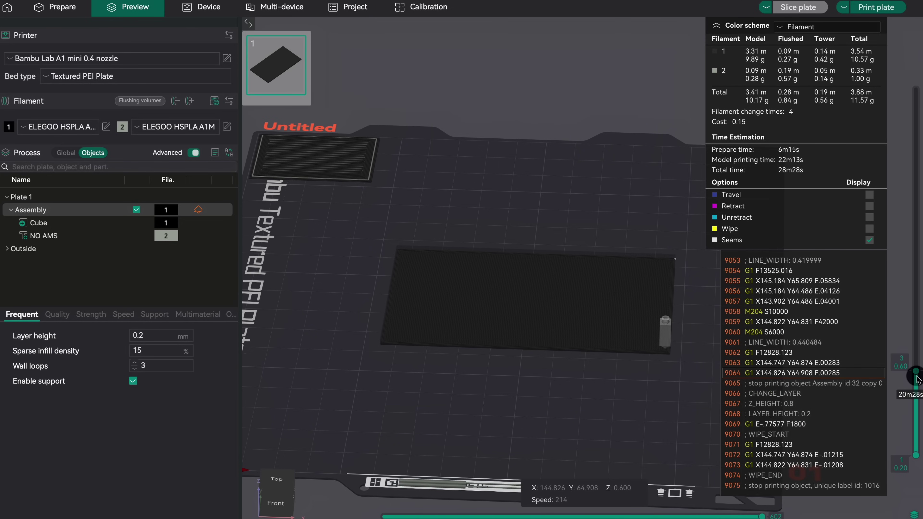
{"action": "mouse_move", "coordinate": [761, 516]}
{"action": "left_mouse_down"}
{"action": "mouse_move", "coordinate": [386, 517]}
{"action": "mouse_move", "coordinate": [773, 507]}
{"action": "left_mouse_up"}
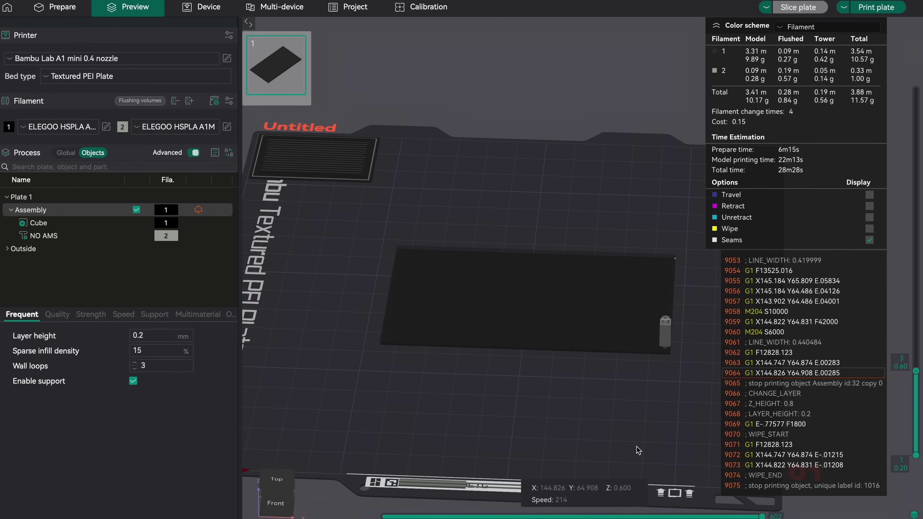
{"action": "left_click_drag", "start_coordinate": [638, 451], "coordinate": [645, 417]}
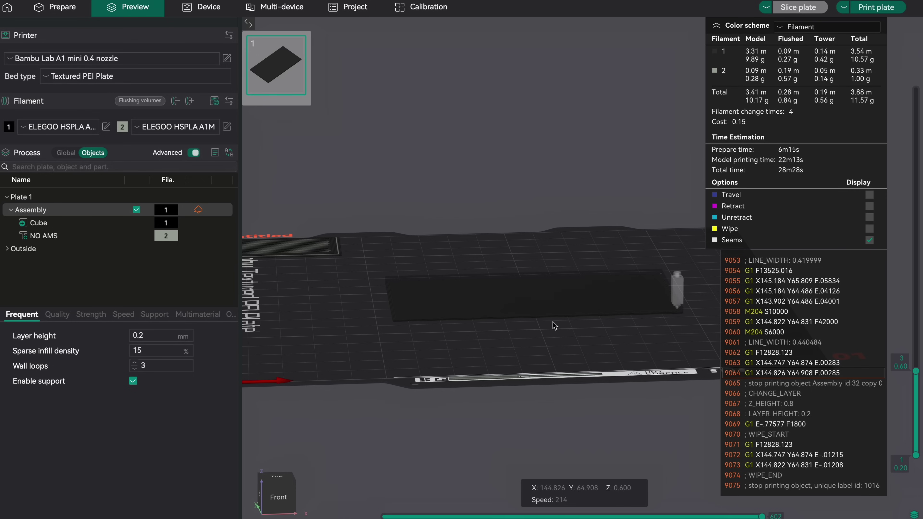
Show the global advanced process settings and change the first-layer line width's last digit to 4.
{"action": "left_click", "coordinate": [60, 152]}
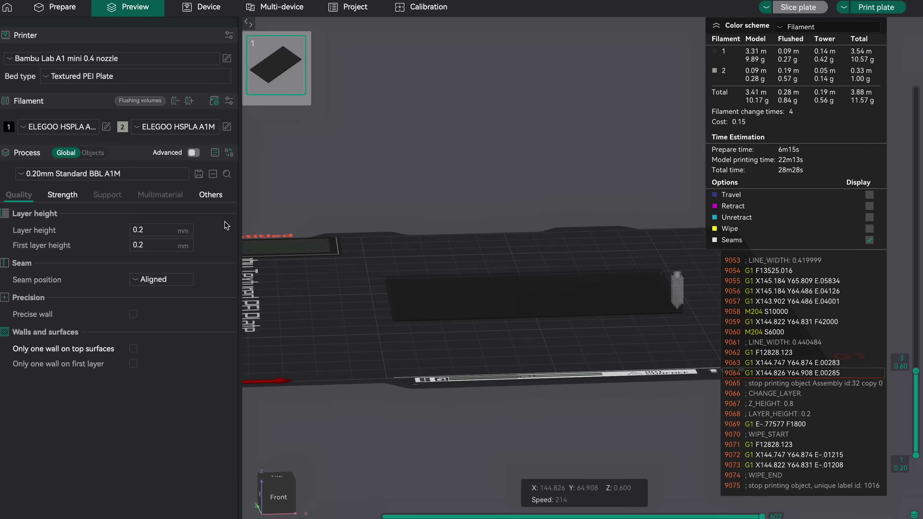
{"action": "left_click", "coordinate": [194, 154]}
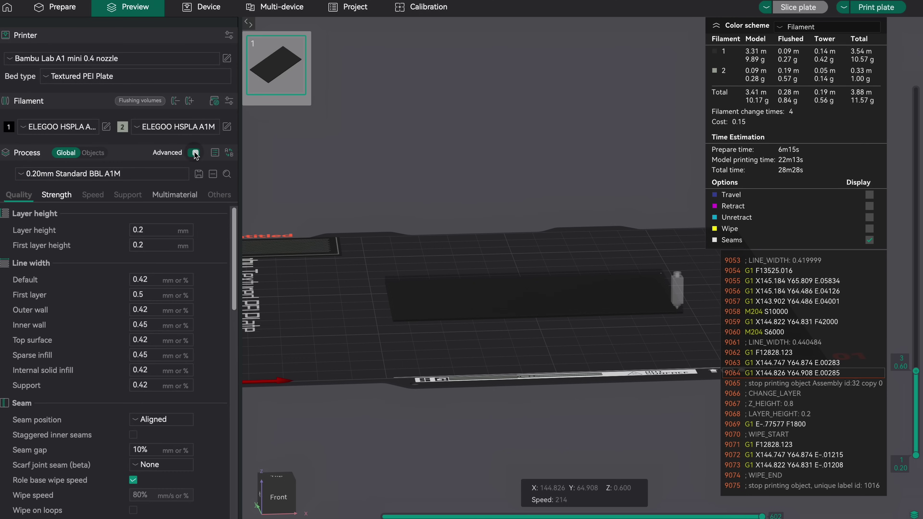
{"action": "left_click_drag", "start_coordinate": [234, 240], "coordinate": [247, 213]}
{"action": "left_click_drag", "start_coordinate": [139, 294], "coordinate": [143, 295]}
{"action": "type", "text": "4"}
Enable 'Only one wall on first layer' and inspect the re-sliced first layer from underneath.
{"action": "left_click_drag", "start_coordinate": [535, 354], "coordinate": [588, 316]}
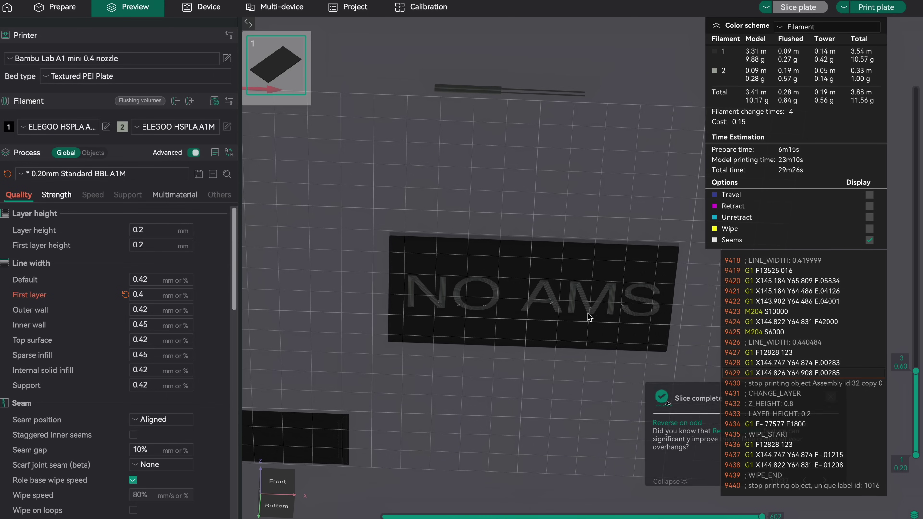
{"action": "scroll", "coordinate": [586, 312], "scroll_direction": "up", "scroll_amount": 6}
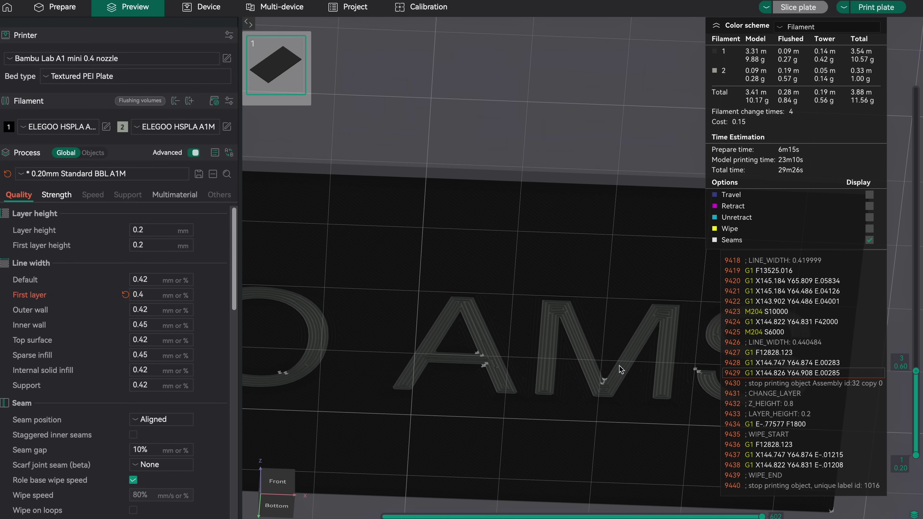
{"action": "scroll", "coordinate": [590, 338], "scroll_direction": "down", "scroll_amount": 5}
{"action": "left_click_drag", "start_coordinate": [581, 160], "coordinate": [573, 226]}
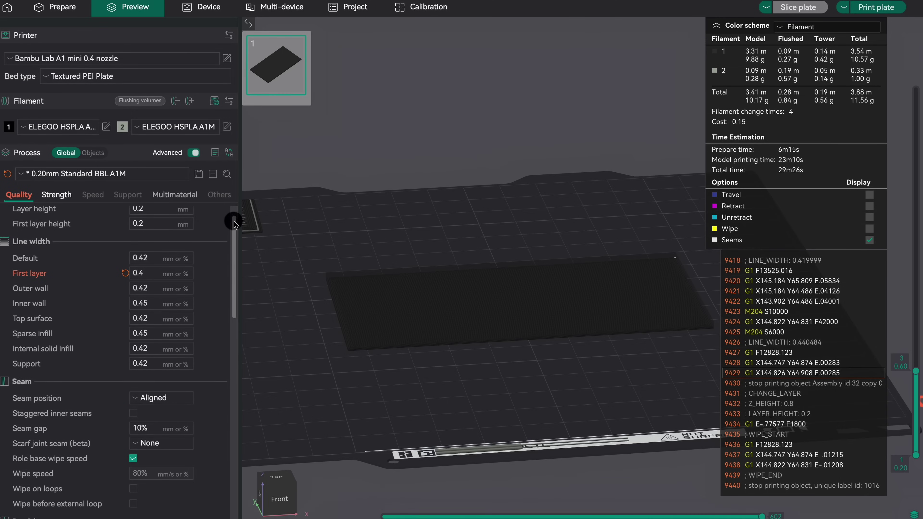
{"action": "left_click_drag", "start_coordinate": [234, 221], "coordinate": [237, 370]}
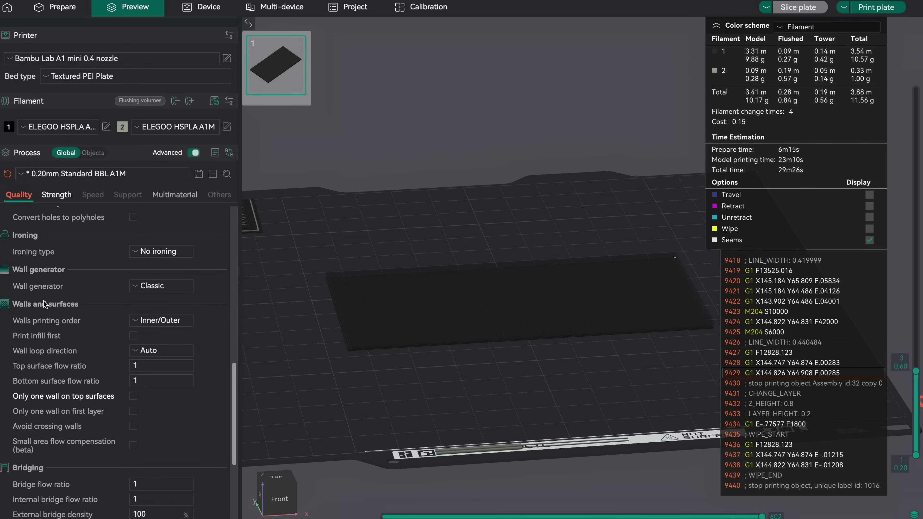
{"action": "left_click", "coordinate": [133, 411]}
{"action": "left_click_drag", "start_coordinate": [405, 503], "coordinate": [775, 515]}
{"action": "scroll", "coordinate": [524, 290], "scroll_direction": "down", "scroll_amount": 8}
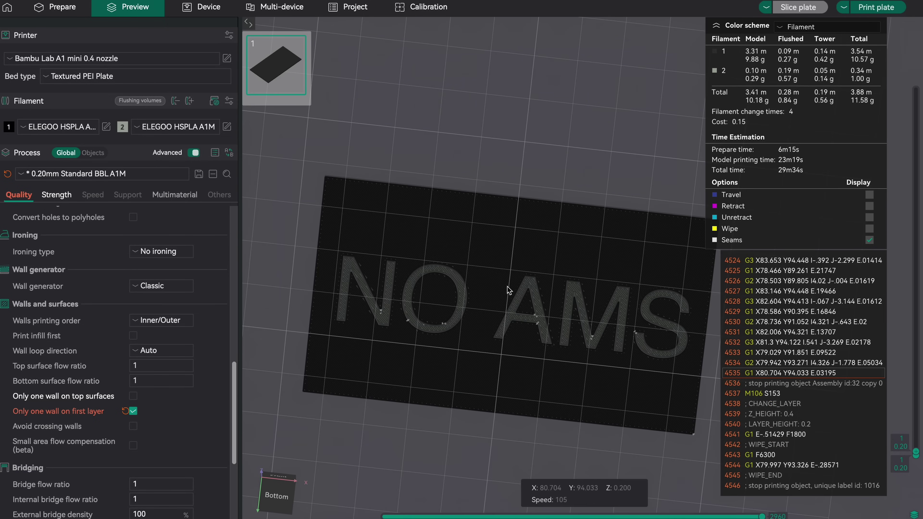
In Multimaterial process settings, enter prime tower width 15, prime volume 15 and brim width 2.
{"action": "left_click", "coordinate": [169, 196]}
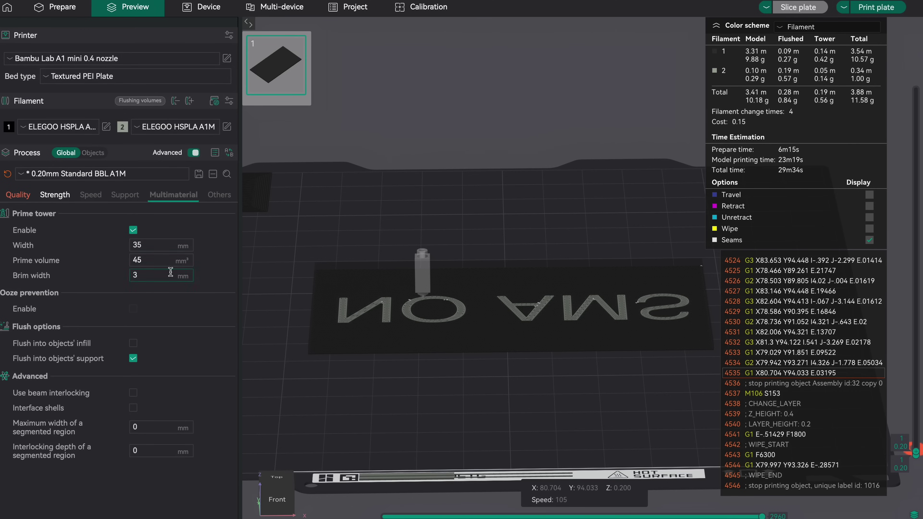
{"action": "left_click", "coordinate": [150, 245]}
{"action": "type", "text": "15"}
{"action": "left_click", "coordinate": [162, 258]}
{"action": "type", "text": "15"}
{"action": "key", "text": "Tab"}
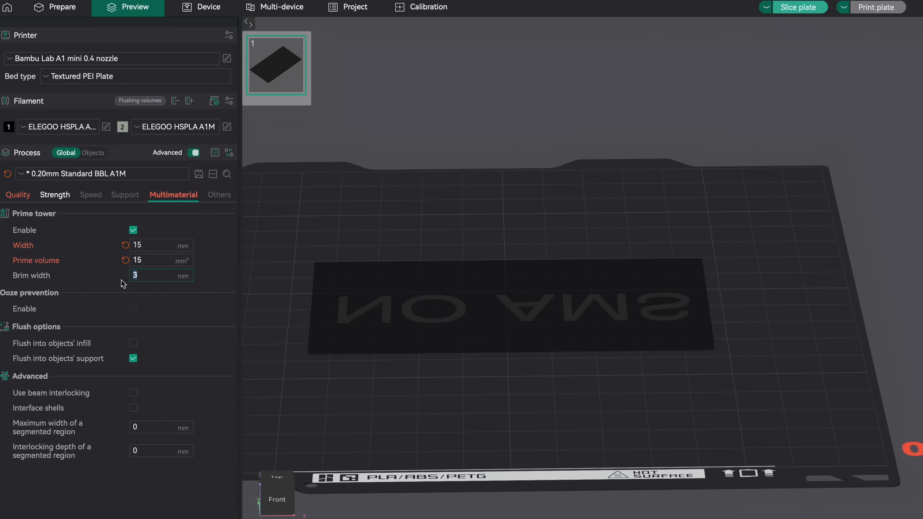
{"action": "type", "text": "2"}
{"action": "key", "text": "Tab"}
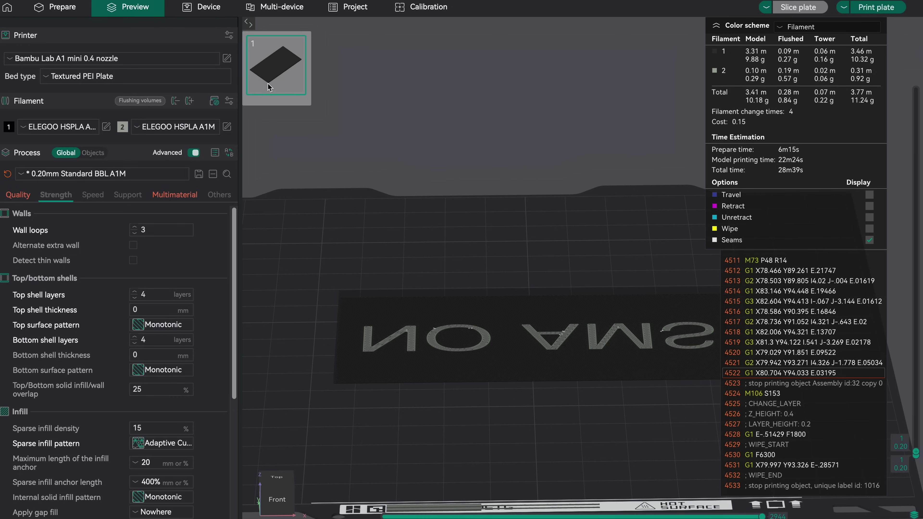
Check Manual Filament Change in the A1 mini's Multimaterial printer settings, keeping single extruder multi material on.
{"action": "left_click", "coordinate": [227, 58]}
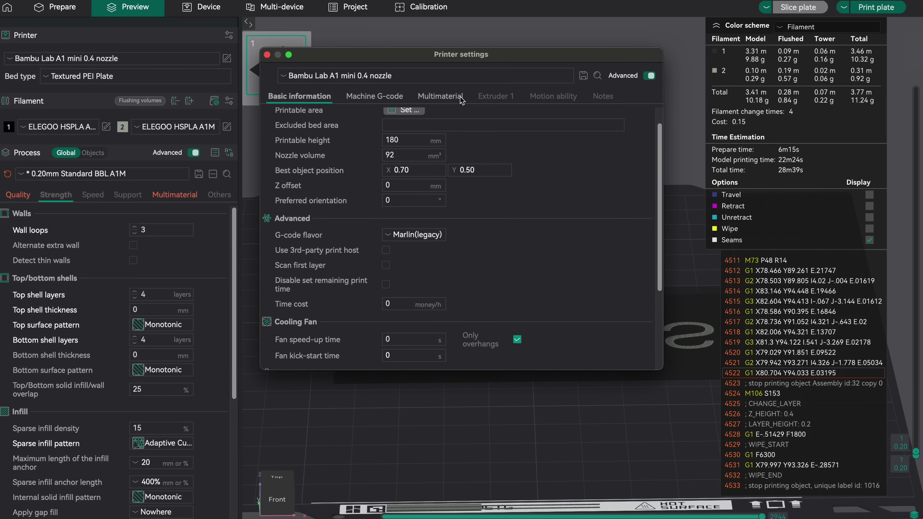
{"action": "left_click", "coordinate": [440, 96]}
{"action": "scroll", "coordinate": [318, 147], "scroll_direction": "up", "scroll_amount": 1}
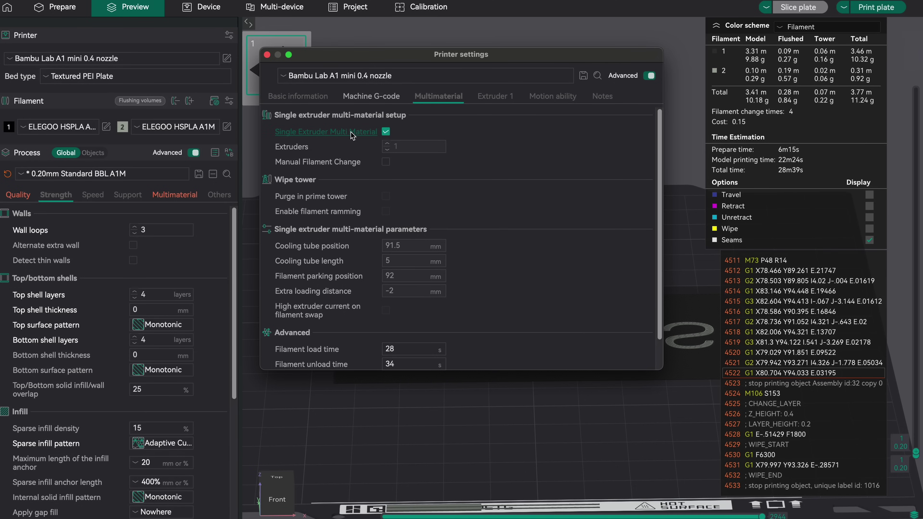
{"action": "left_click", "coordinate": [384, 133]}
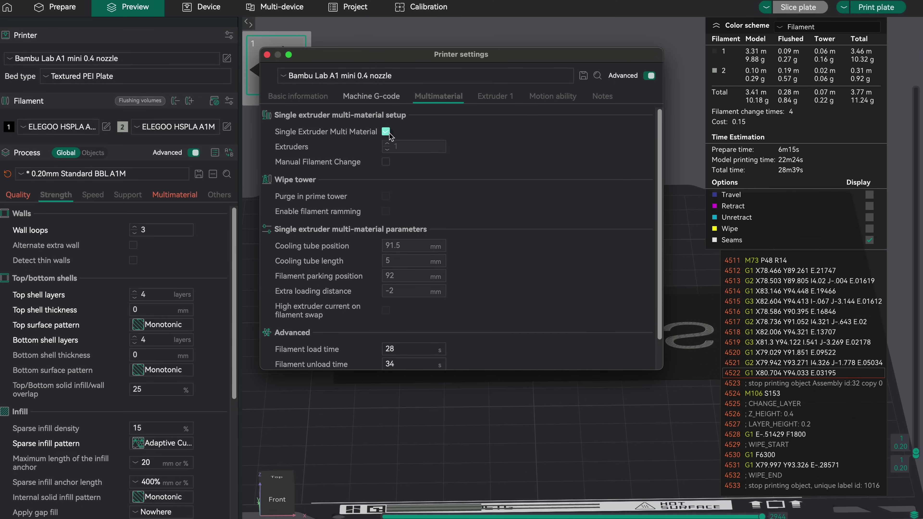
{"action": "left_click", "coordinate": [385, 132]}
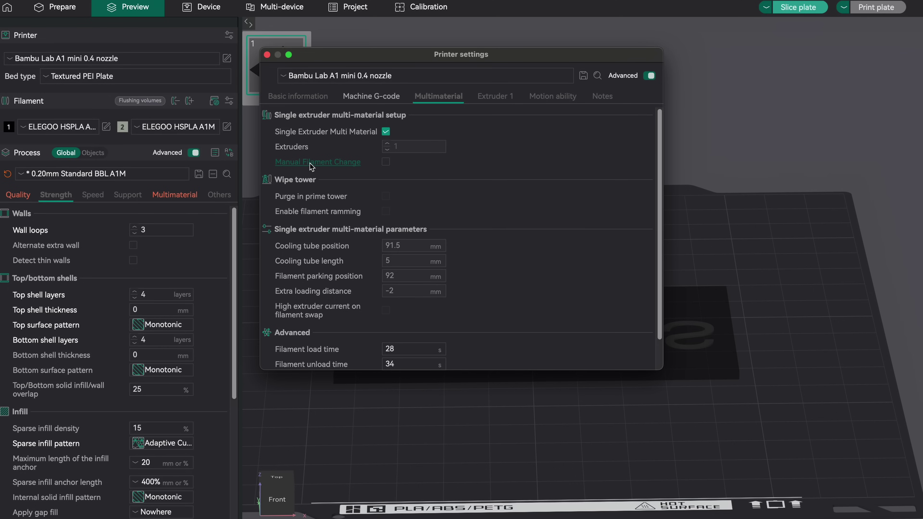
{"action": "left_click", "coordinate": [386, 162]}
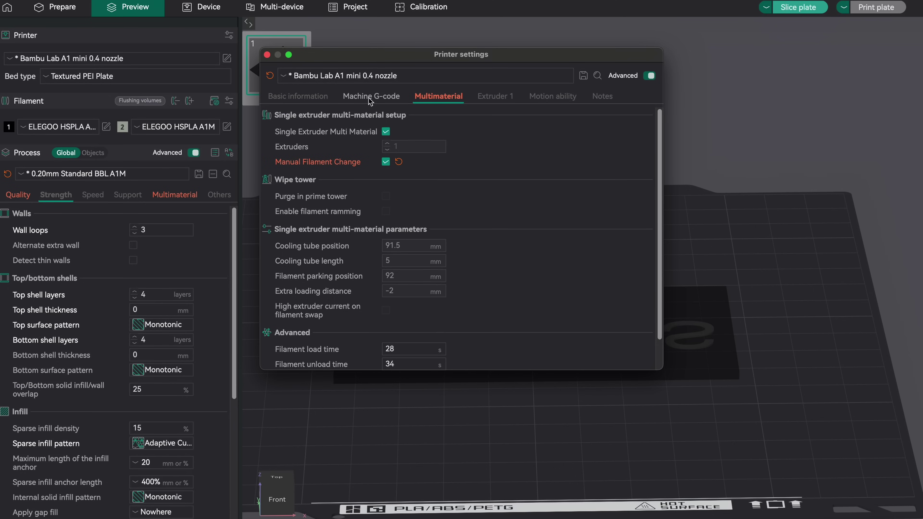
Copy the 'M400 U1' command from the Machine G-code Pause G-code field.
{"action": "left_click", "coordinate": [374, 97]}
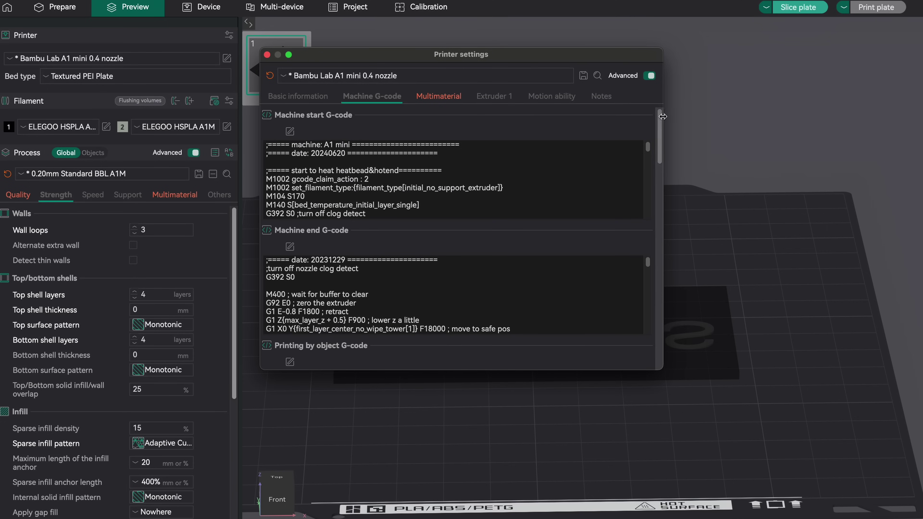
{"action": "left_click_drag", "start_coordinate": [663, 116], "coordinate": [682, 306]}
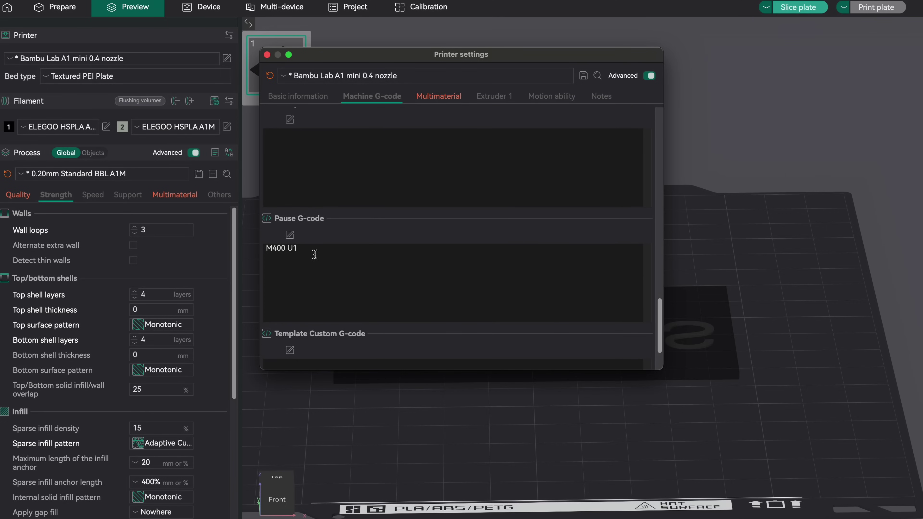
{"action": "triple_click", "coordinate": [301, 253]}
{"action": "right_click", "coordinate": [307, 250]}
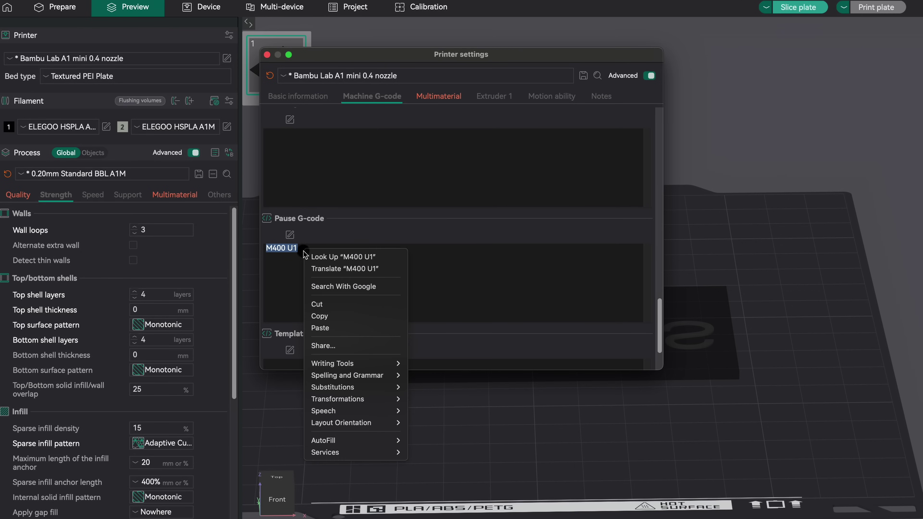
{"action": "left_click", "coordinate": [319, 315]}
Replace the entire Change filament G-code with the copied 'M400 U1'.
{"action": "left_click_drag", "start_coordinate": [659, 323], "coordinate": [645, 268]}
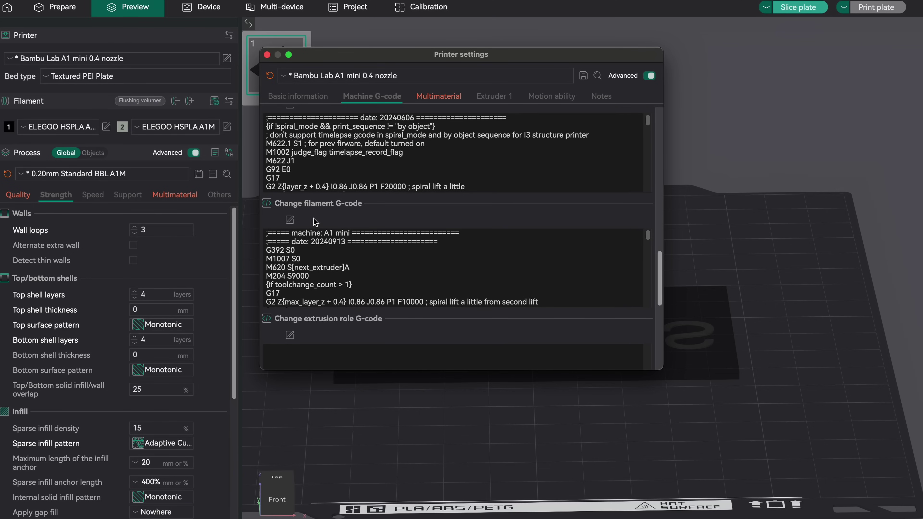
{"action": "left_click", "coordinate": [330, 267]}
{"action": "key", "text": "super+a"}
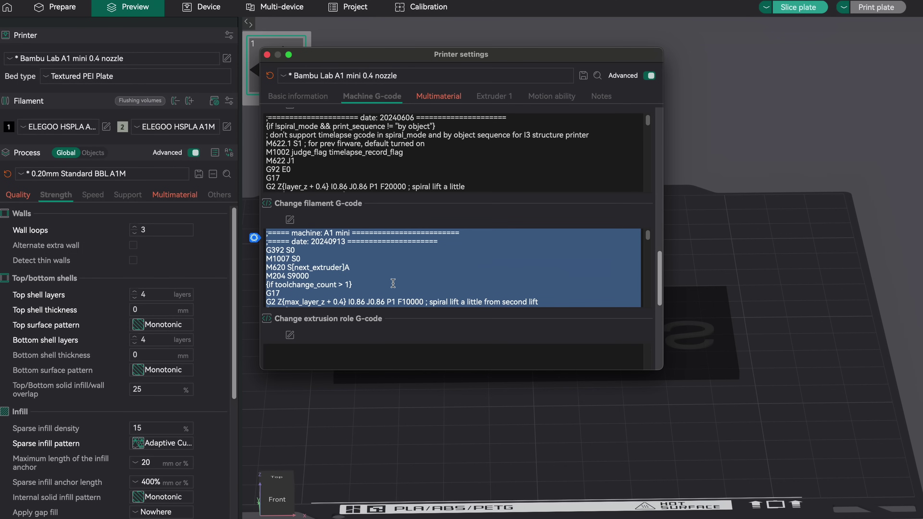
{"action": "key", "text": "super+v"}
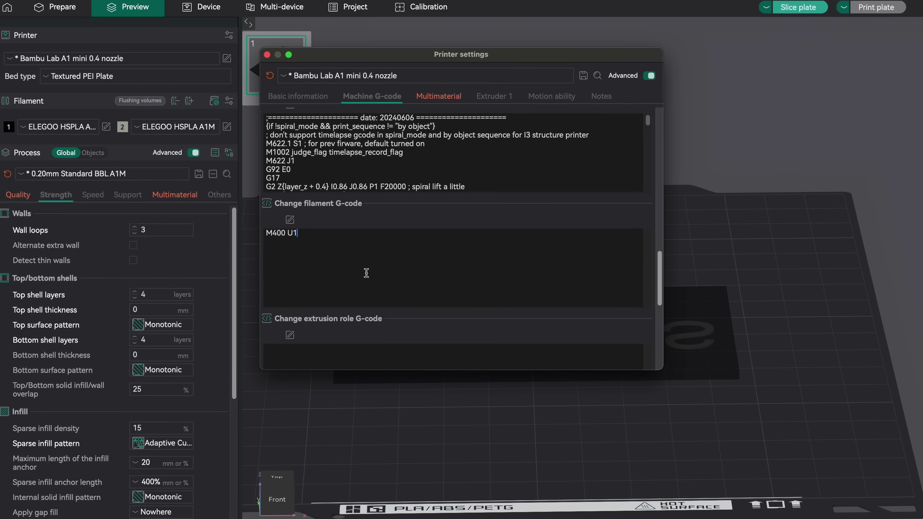
{"action": "key", "text": "super+z"}
{"action": "right_click", "coordinate": [348, 257]}
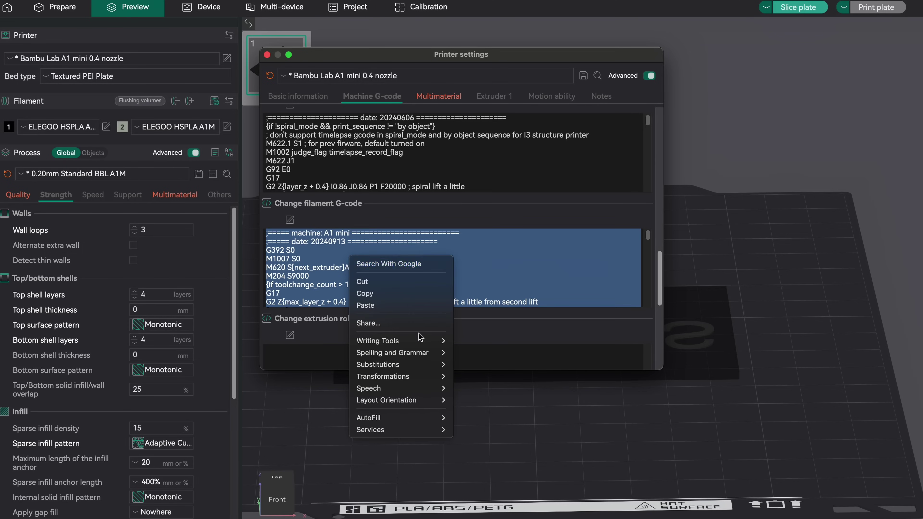
{"action": "left_click", "coordinate": [388, 305]}
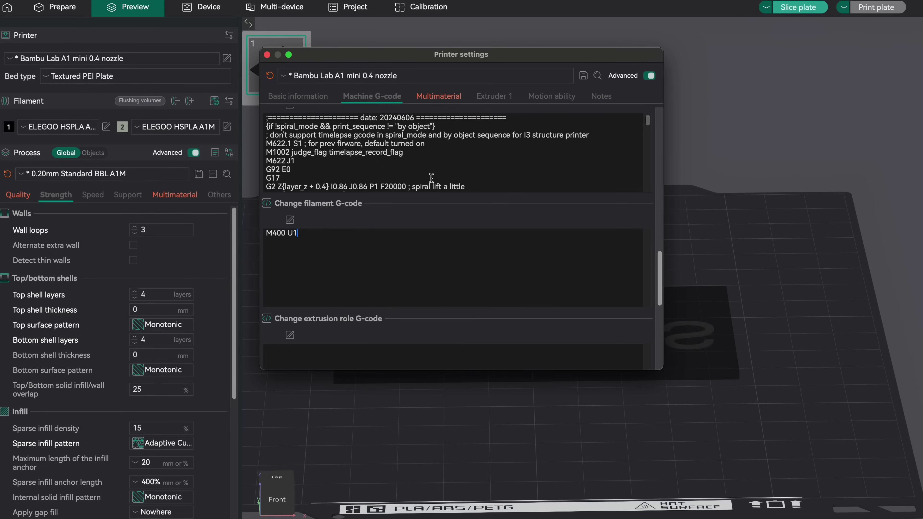
{"action": "left_click", "coordinate": [441, 96]}
{"action": "left_click", "coordinate": [385, 98]}
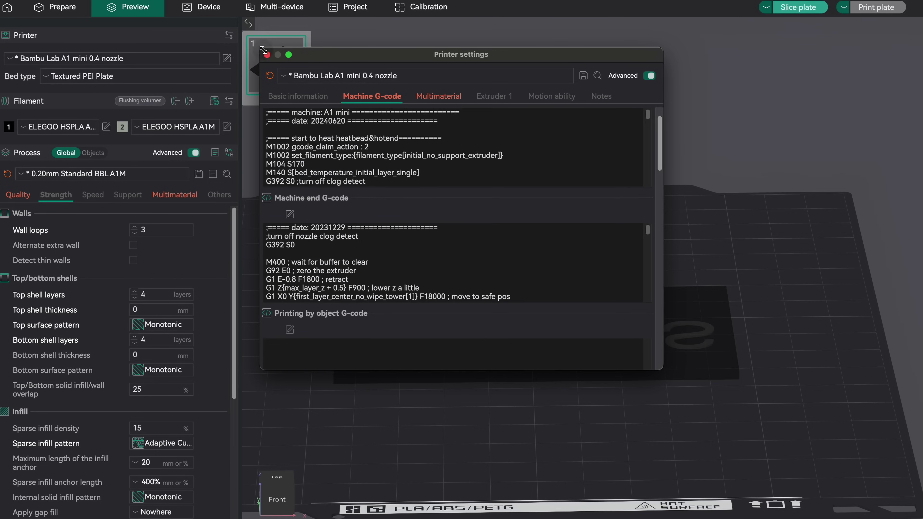
Save the printer preset as 'Bambu Lab A1 mini 0.4 nozzle - MFC', then choose Textured PEI Plate bed.
{"action": "left_click", "coordinate": [584, 77]}
{"action": "left_click_drag", "start_coordinate": [519, 204], "coordinate": [477, 205]}
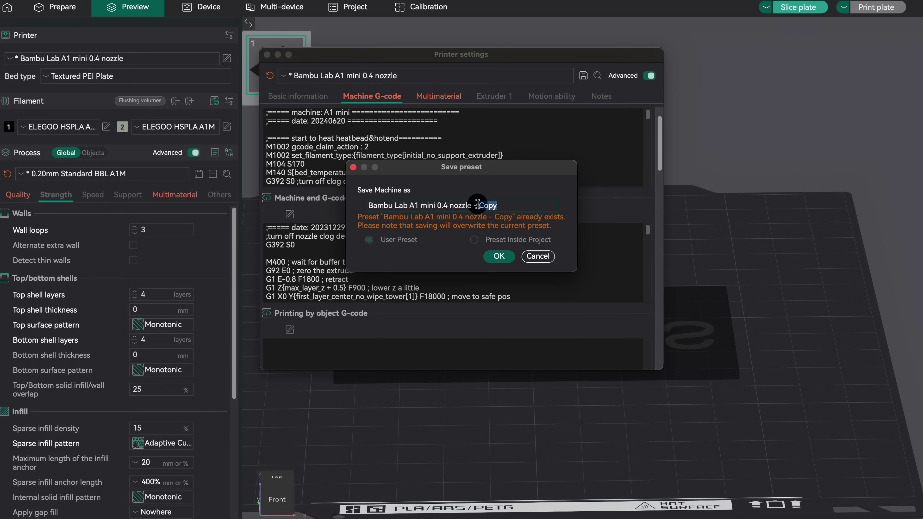
{"action": "key", "text": "BackSpace"}
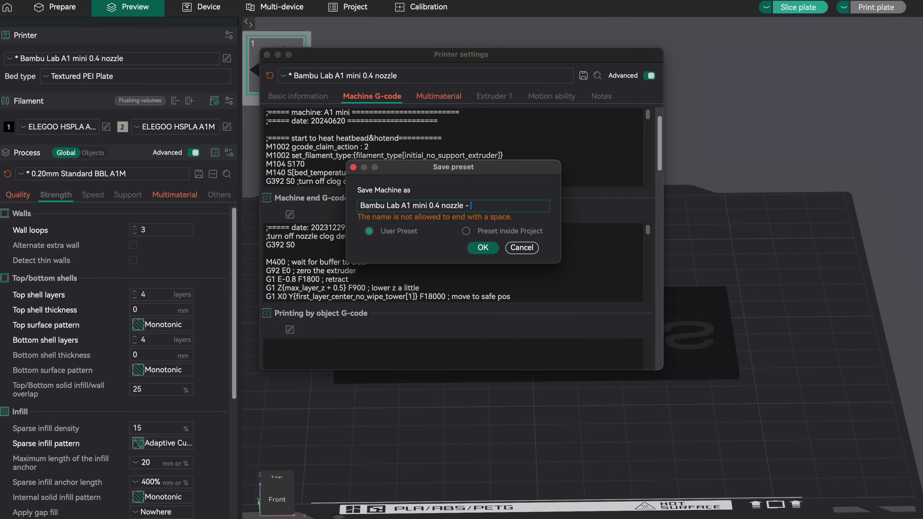
{"action": "type", "text": "MFC"}
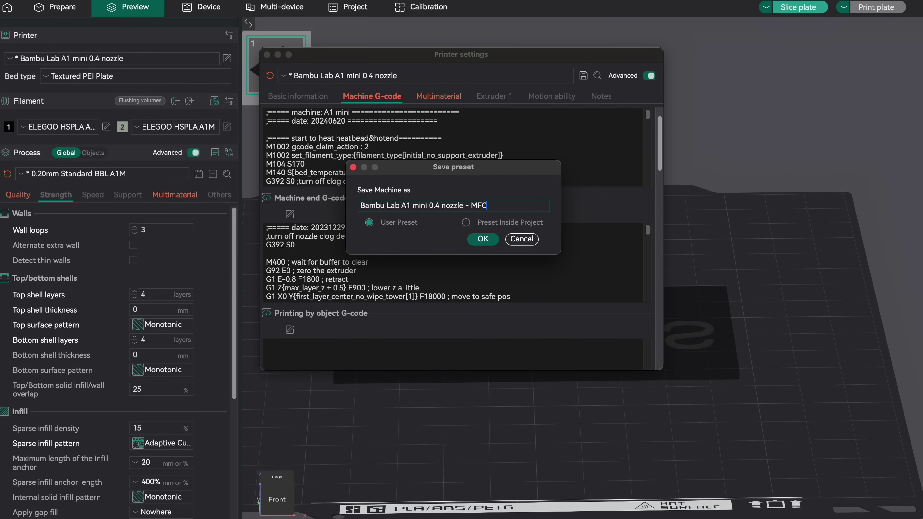
{"action": "left_click", "coordinate": [482, 239]}
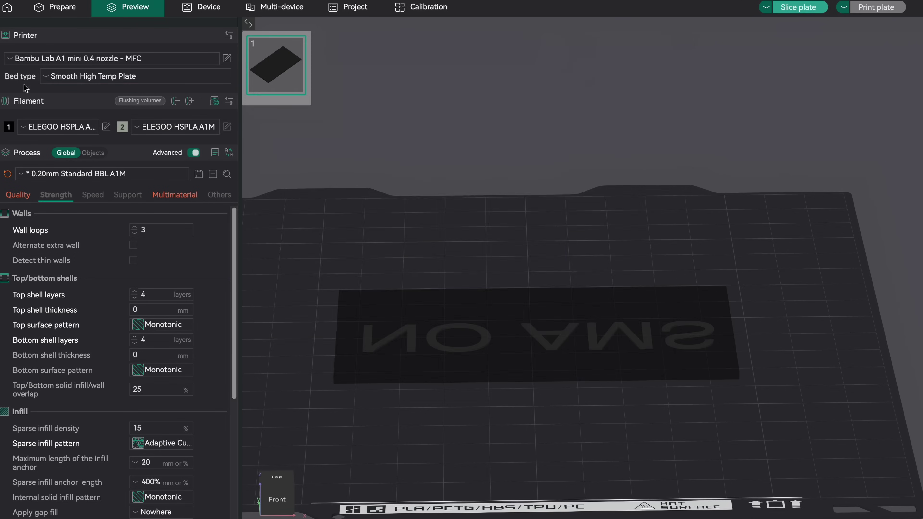
{"action": "left_click", "coordinate": [110, 80]}
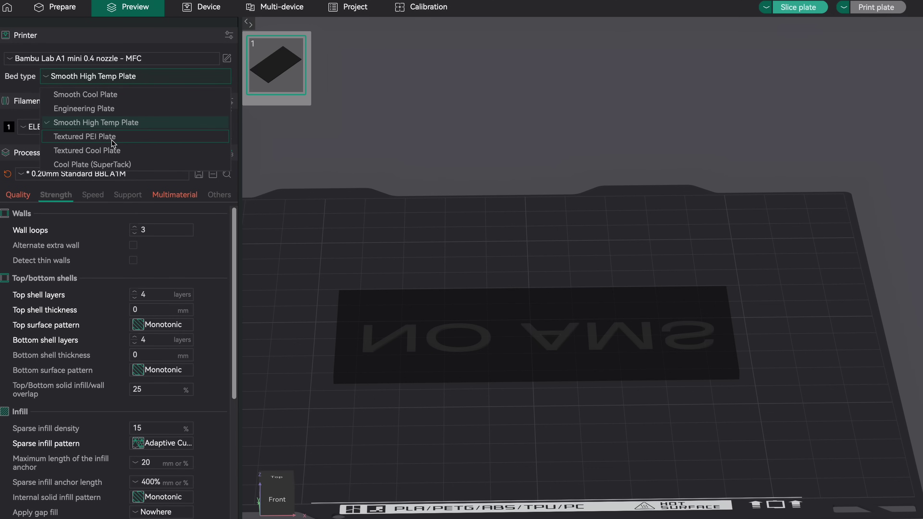
{"action": "left_click", "coordinate": [89, 139]}
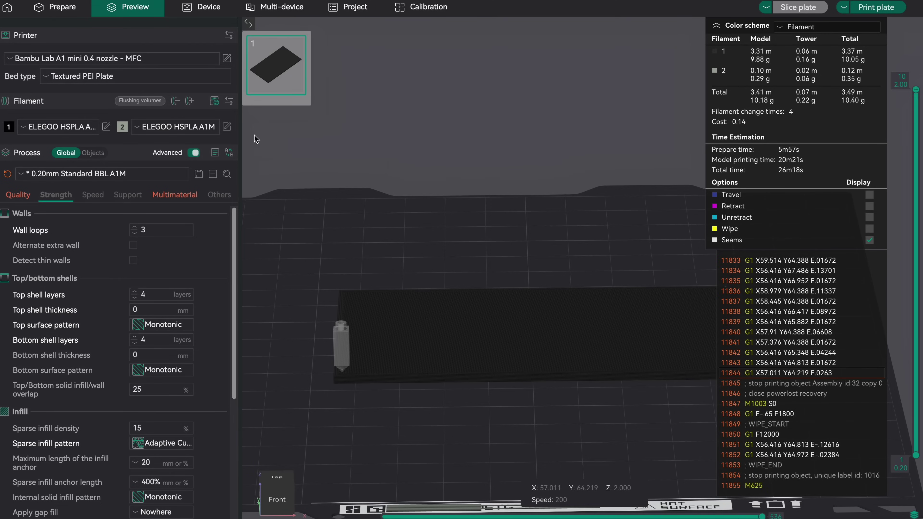
Move NO AMS above Cube in the object list and slice, yielding 0 filament changes.
{"action": "left_click", "coordinate": [64, 16]}
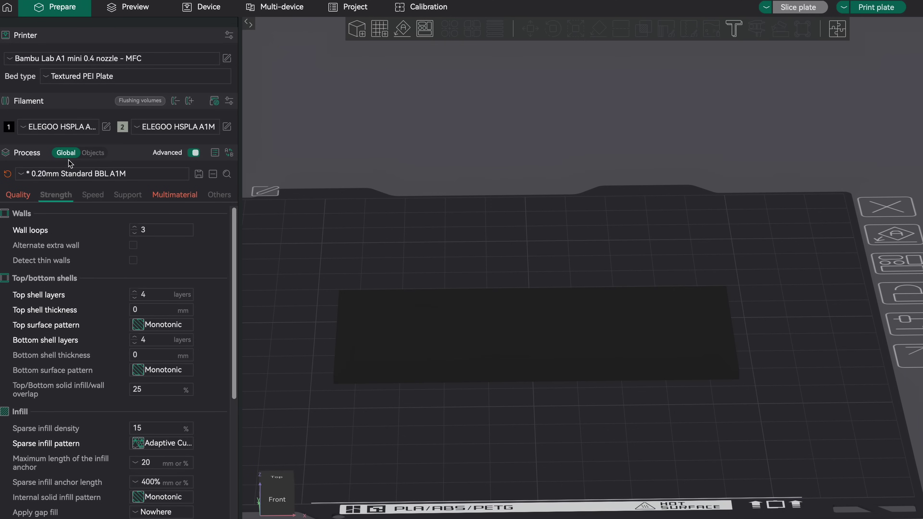
{"action": "left_click", "coordinate": [96, 155]}
{"action": "left_click", "coordinate": [51, 237]}
{"action": "key", "text": "1"}
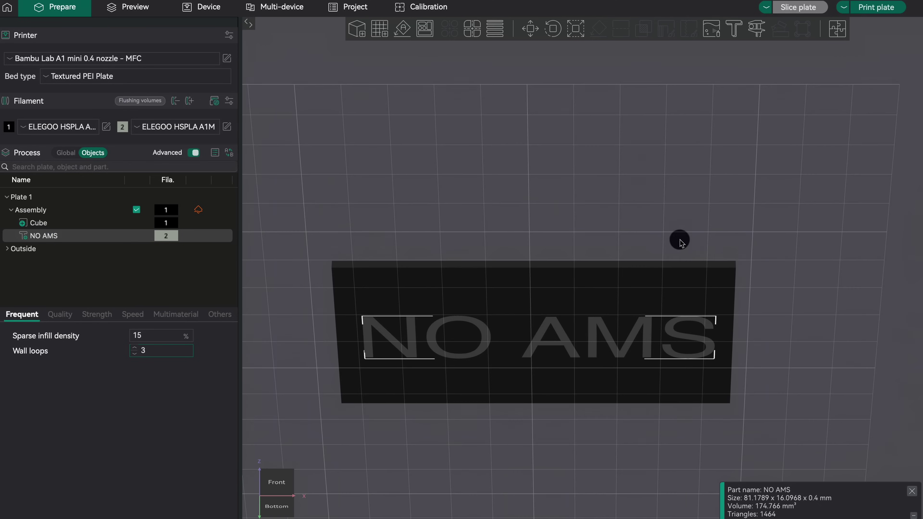
{"action": "left_click_drag", "start_coordinate": [67, 231], "coordinate": [43, 222]}
{"action": "left_click", "coordinate": [800, 7]}
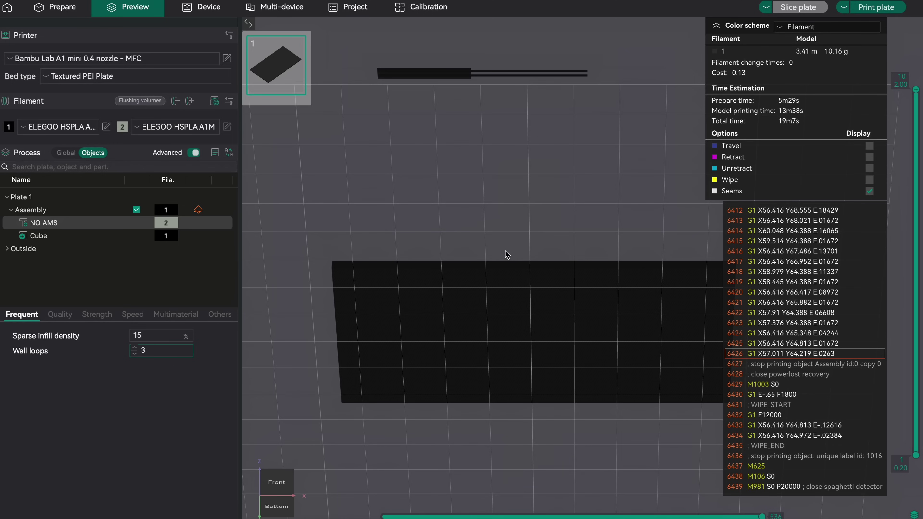
{"action": "left_click", "coordinate": [58, 238]}
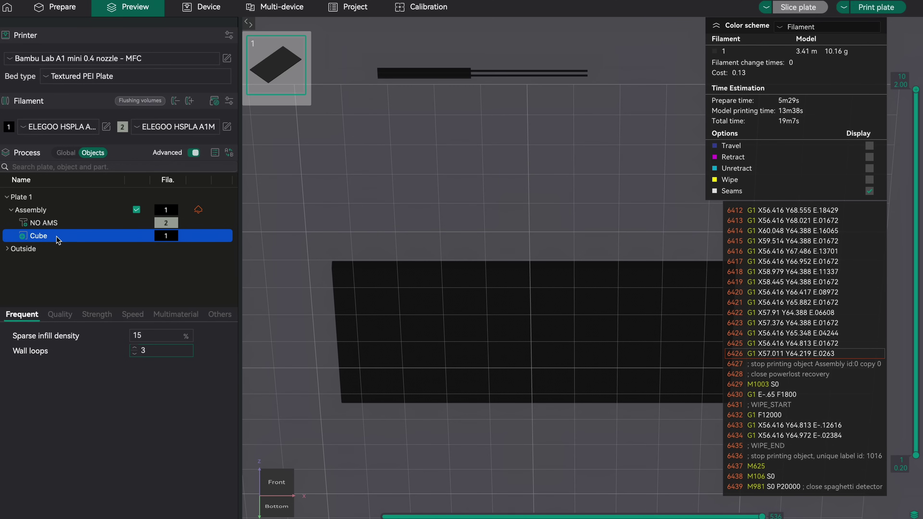
Drag Cube above the NO AMS part in the assembly's object list.
{"action": "left_click_drag", "start_coordinate": [58, 240], "coordinate": [59, 220]}
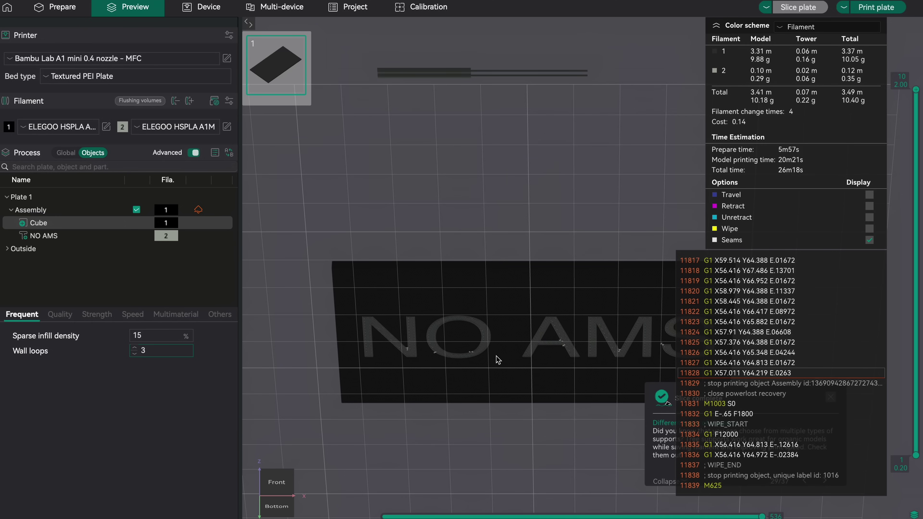
{"action": "left_click", "coordinate": [34, 235]}
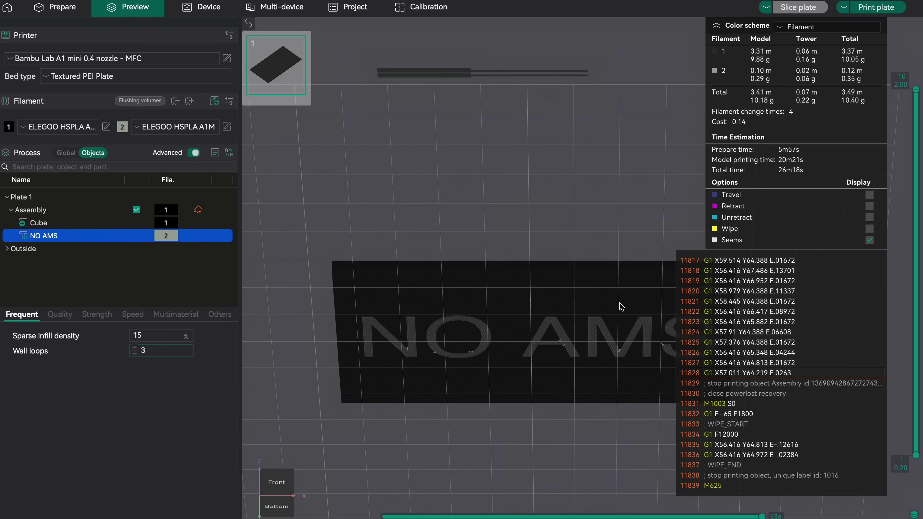
{"action": "left_click_drag", "start_coordinate": [622, 307], "coordinate": [576, 309]}
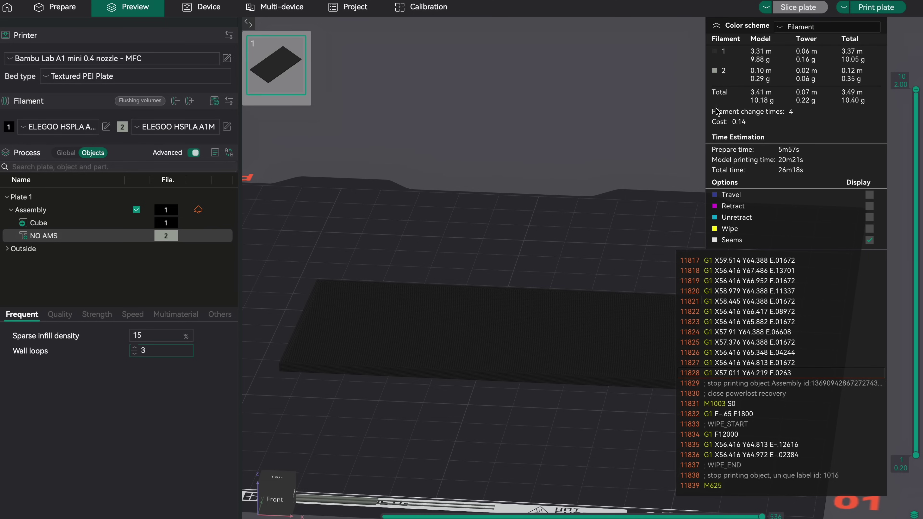
Inspect the first two layers and early toolpath moves of the re-sliced preview.
{"action": "left_click_drag", "start_coordinate": [916, 89], "coordinate": [915, 451]}
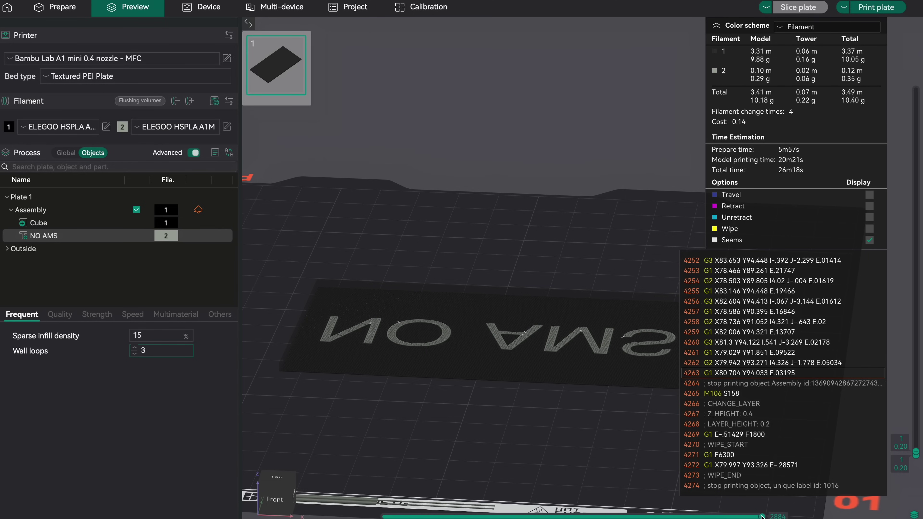
{"action": "left_click_drag", "start_coordinate": [762, 515], "coordinate": [376, 516]}
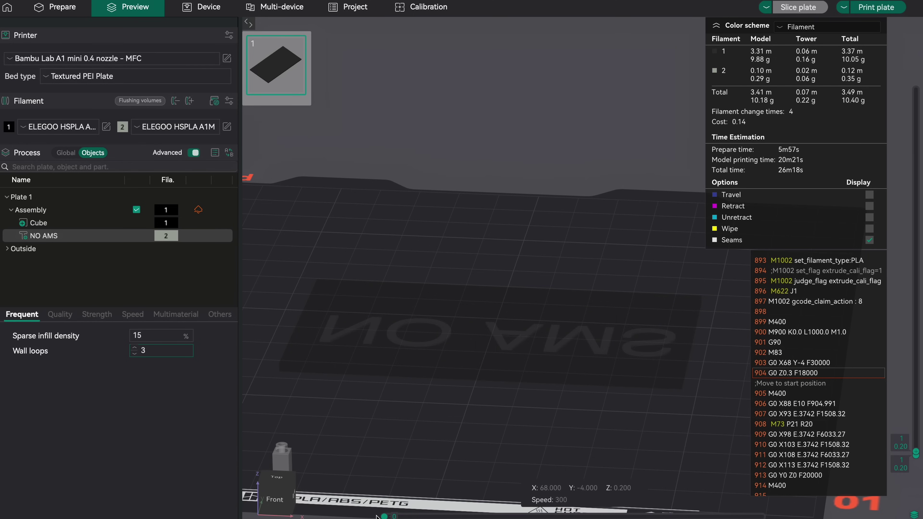
{"action": "left_click_drag", "start_coordinate": [396, 473], "coordinate": [406, 437]}
{"action": "left_click_drag", "start_coordinate": [384, 516], "coordinate": [402, 516]}
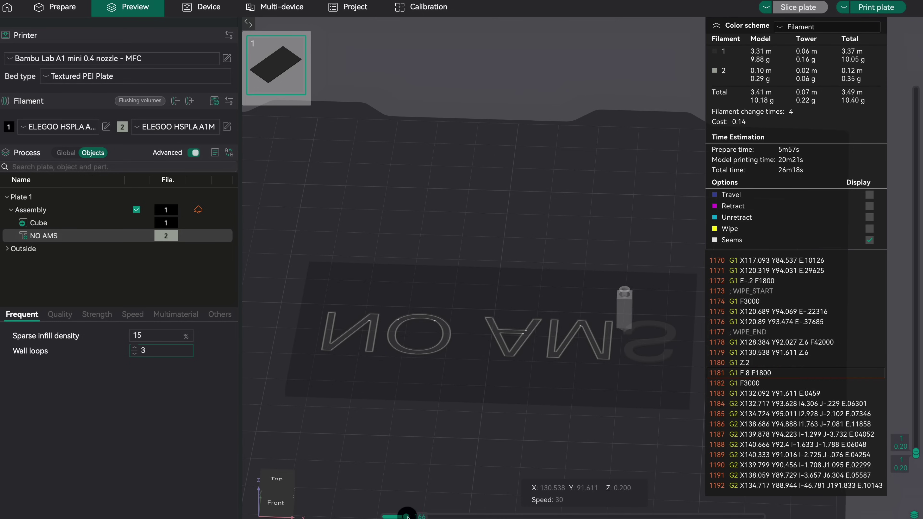
{"action": "left_click_drag", "start_coordinate": [407, 517], "coordinate": [389, 516]}
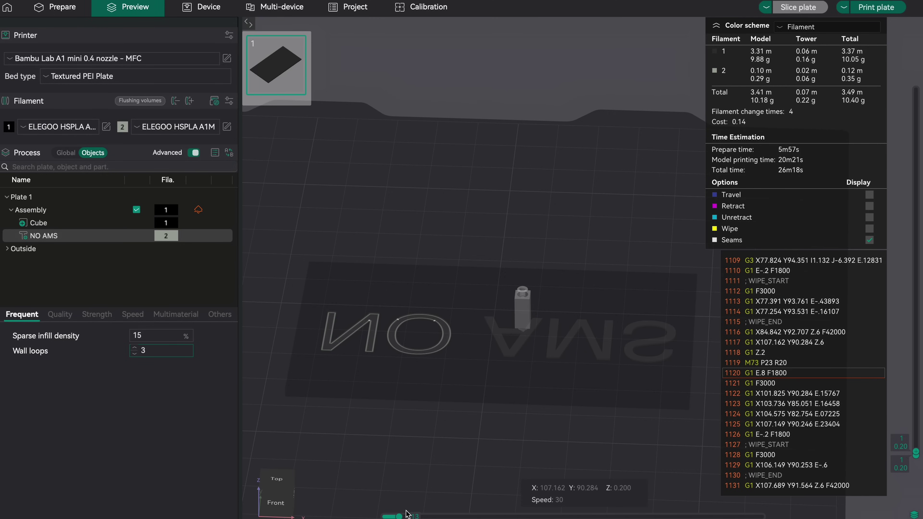
{"action": "left_click", "coordinate": [337, 340]}
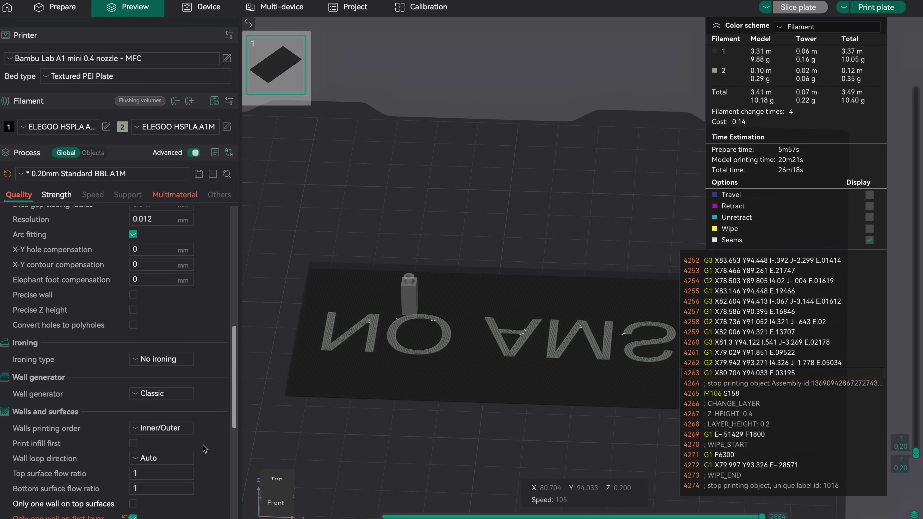
Change the global wall generator to Arachne and re-slice, giving 26m23s at 10.40 g.
{"action": "key", "text": "2"}
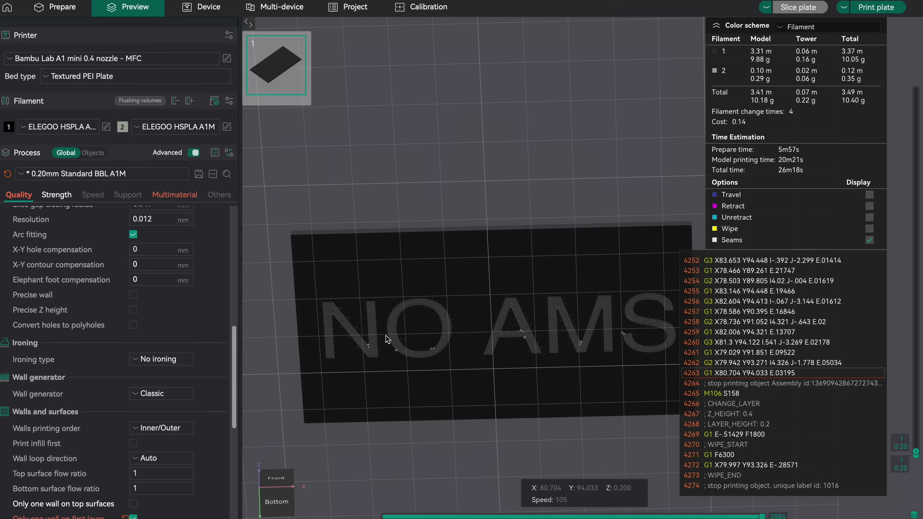
{"action": "left_click", "coordinate": [179, 394]}
{"action": "left_click", "coordinate": [168, 426]}
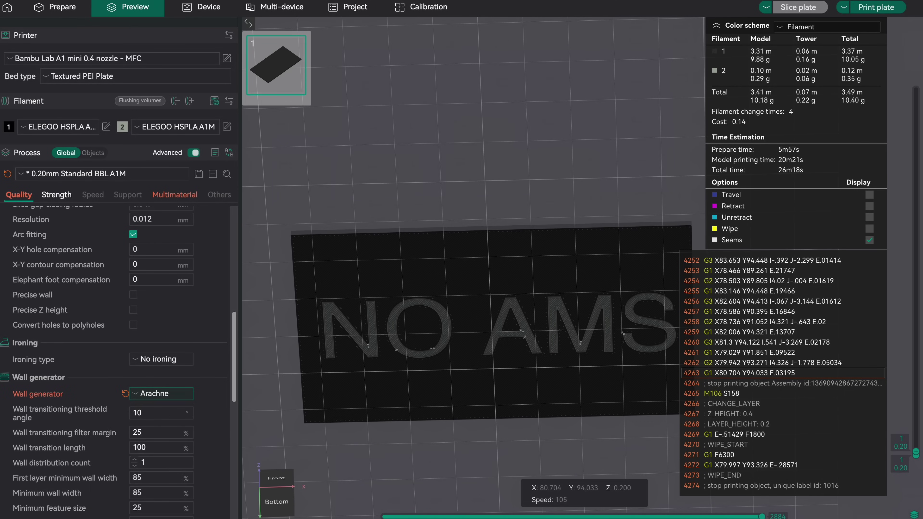
{"action": "left_click", "coordinate": [795, 9]}
{"action": "scroll", "coordinate": [581, 353], "scroll_direction": "up", "scroll_amount": 4}
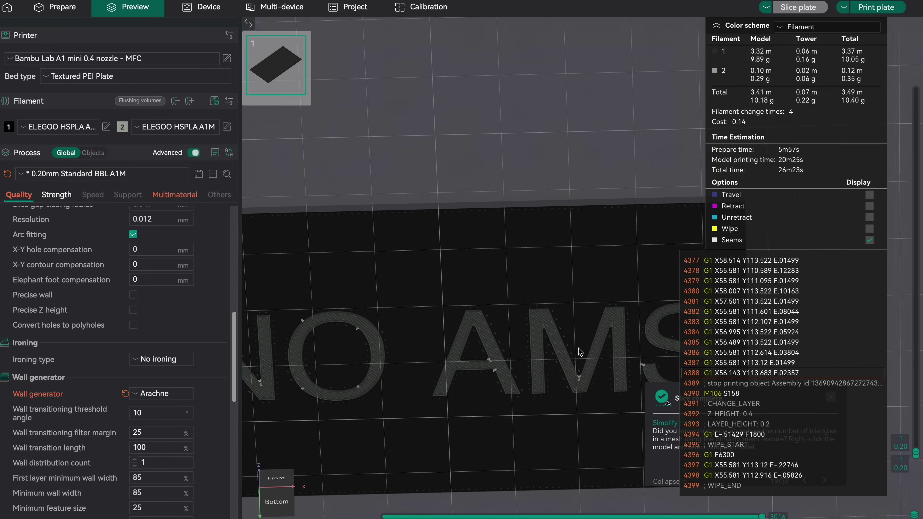
{"action": "scroll", "coordinate": [479, 358], "scroll_direction": "down", "scroll_amount": 5}
{"action": "left_click_drag", "start_coordinate": [479, 358], "coordinate": [565, 331]}
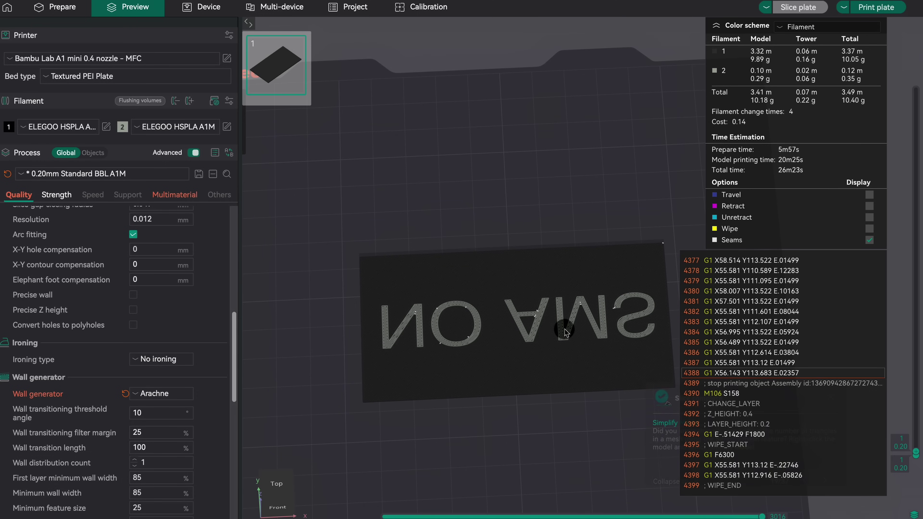
Review the printer's Manual Filament Change and Pause G-code settings, then close the printer settings.
{"action": "left_click", "coordinate": [178, 195]}
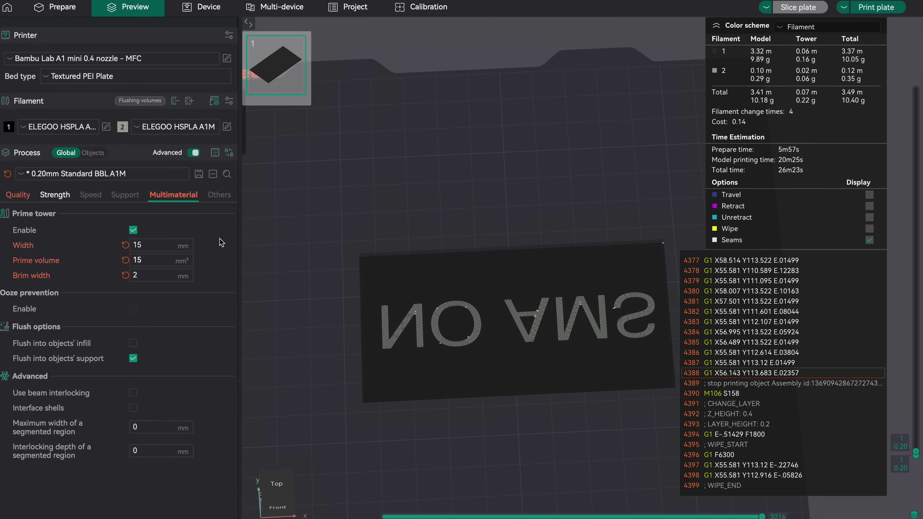
{"action": "left_click", "coordinate": [228, 60]}
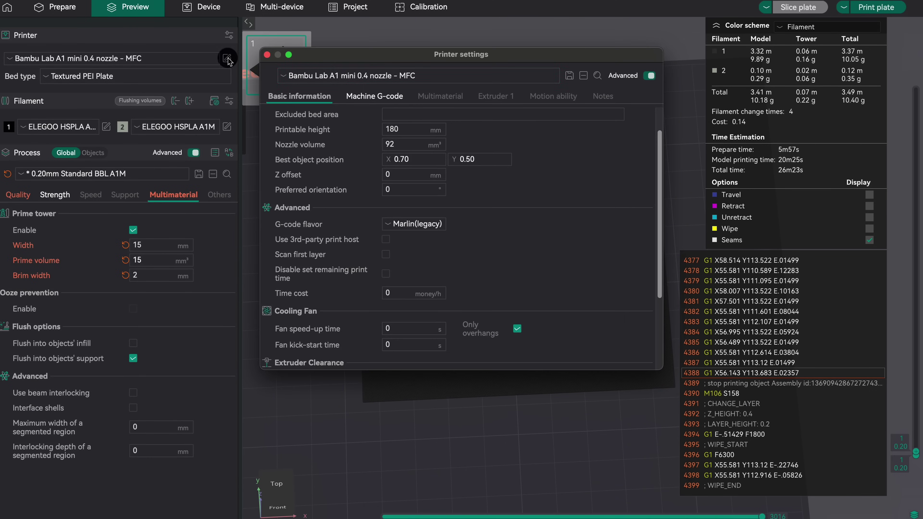
{"action": "left_click", "coordinate": [398, 97]}
{"action": "left_click", "coordinate": [458, 97]}
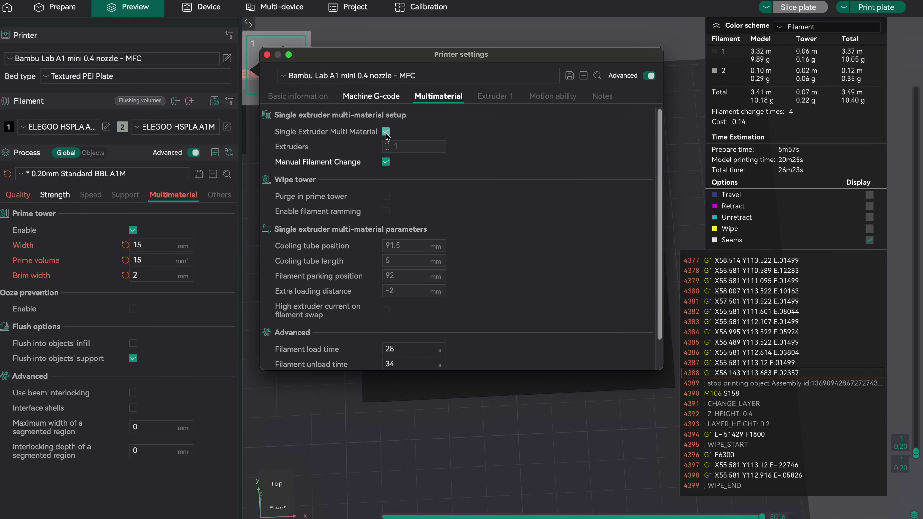
{"action": "left_click", "coordinate": [363, 98]}
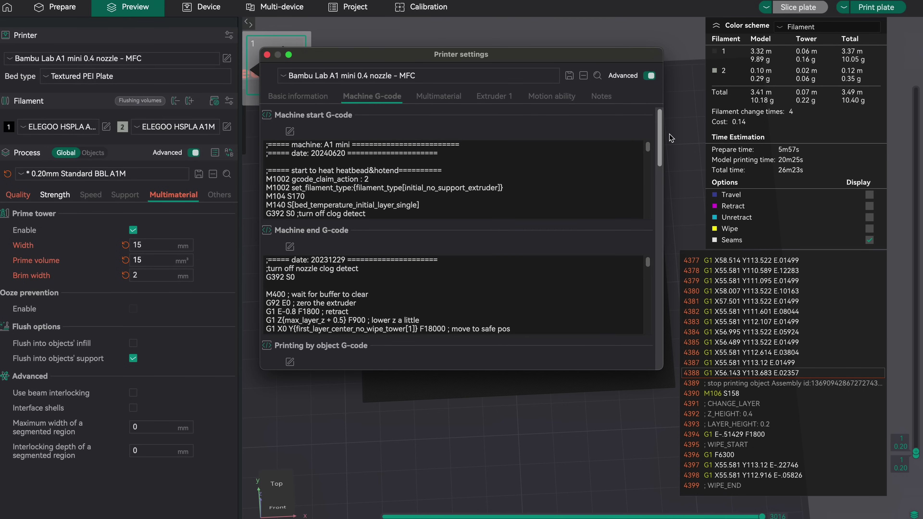
{"action": "left_click_drag", "start_coordinate": [658, 123], "coordinate": [659, 304]}
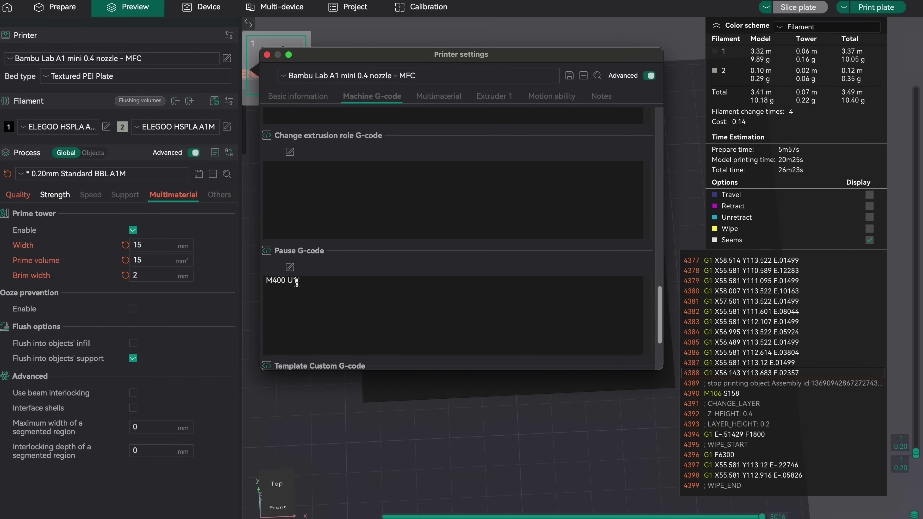
{"action": "key", "text": "Escape"}
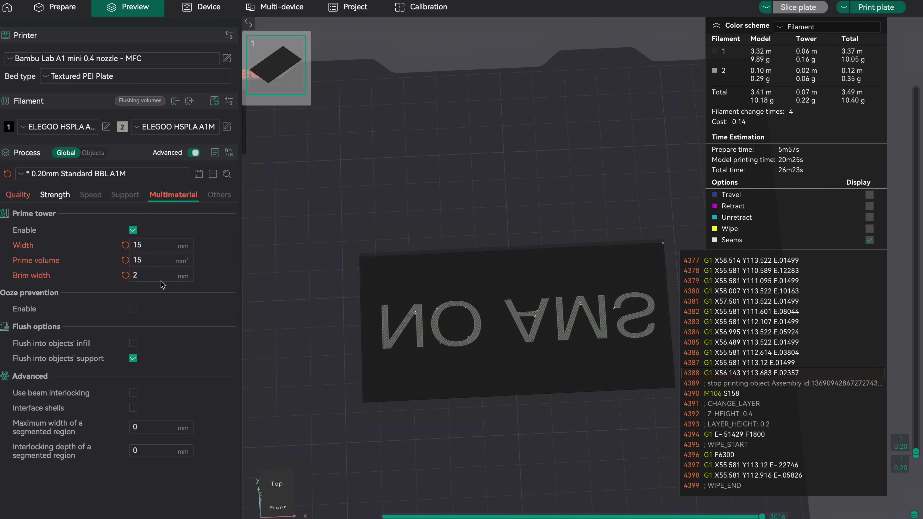
Review Quality settings: Arachne walls, Inner/Outer wall order and one first-layer wall.
{"action": "left_click", "coordinate": [19, 195]}
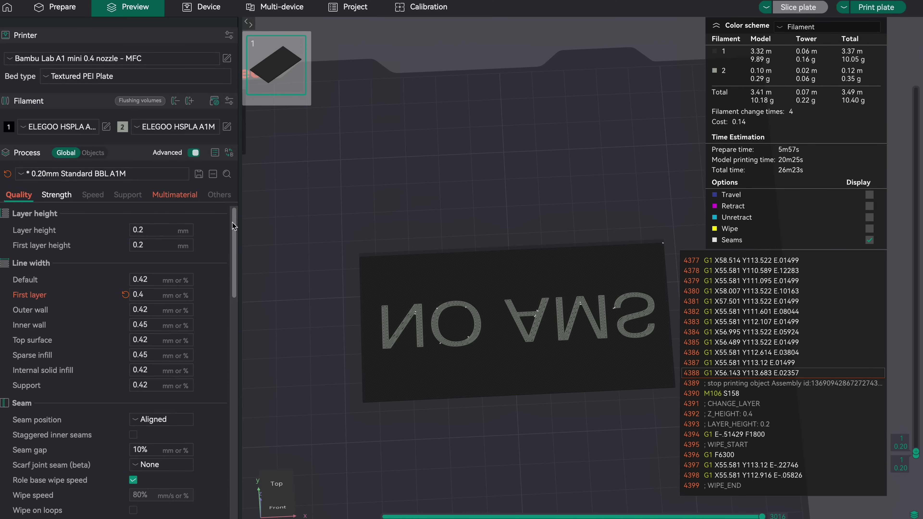
{"action": "scroll", "coordinate": [133, 248], "scroll_direction": "down", "scroll_amount": 2}
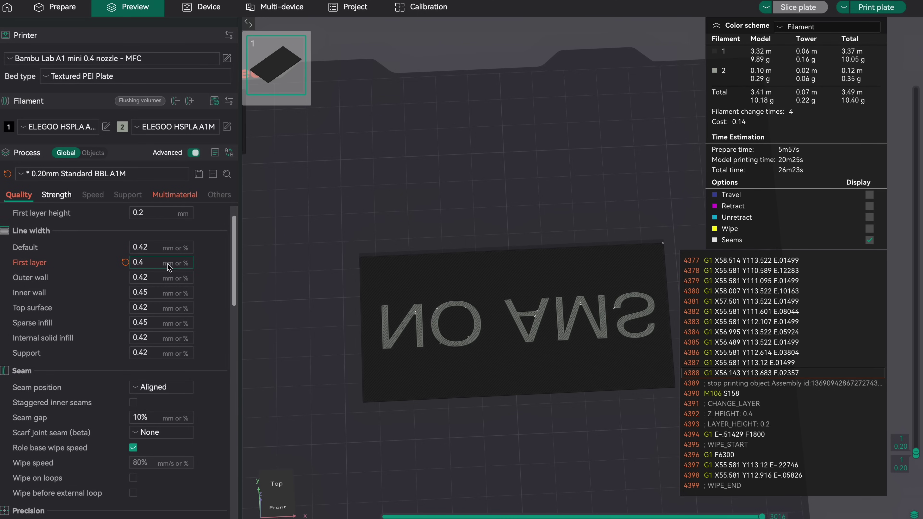
{"action": "left_click_drag", "start_coordinate": [234, 249], "coordinate": [239, 399]}
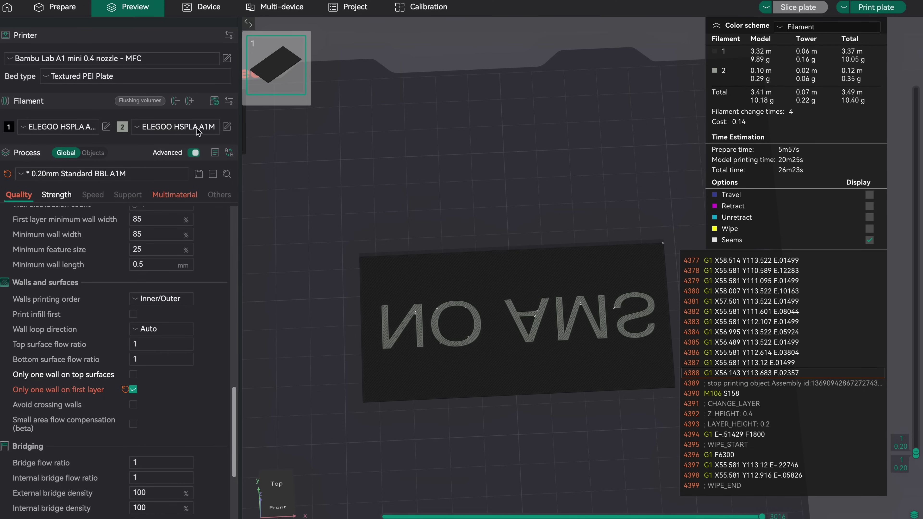
Remove the third filament slot and re-slice with two filaments: 10.40 g, 26m22s.
{"action": "left_click", "coordinate": [176, 102]}
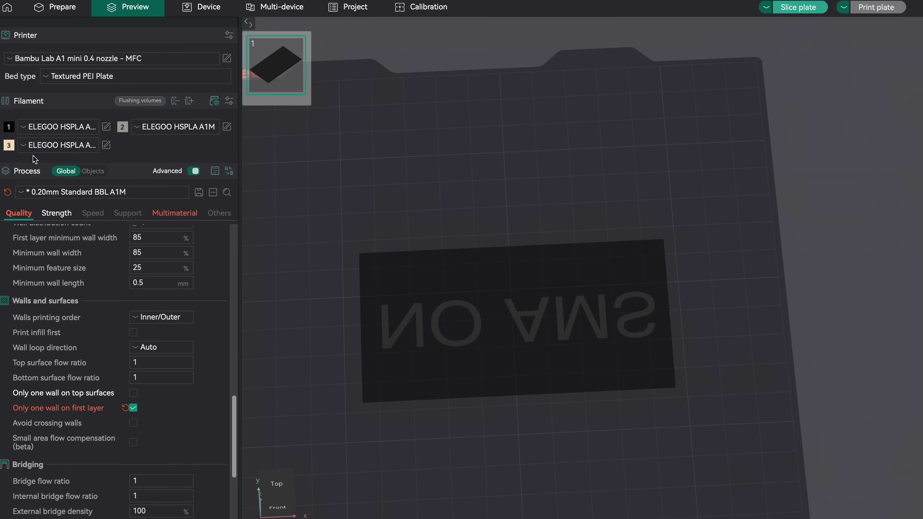
{"action": "left_click", "coordinate": [189, 100]}
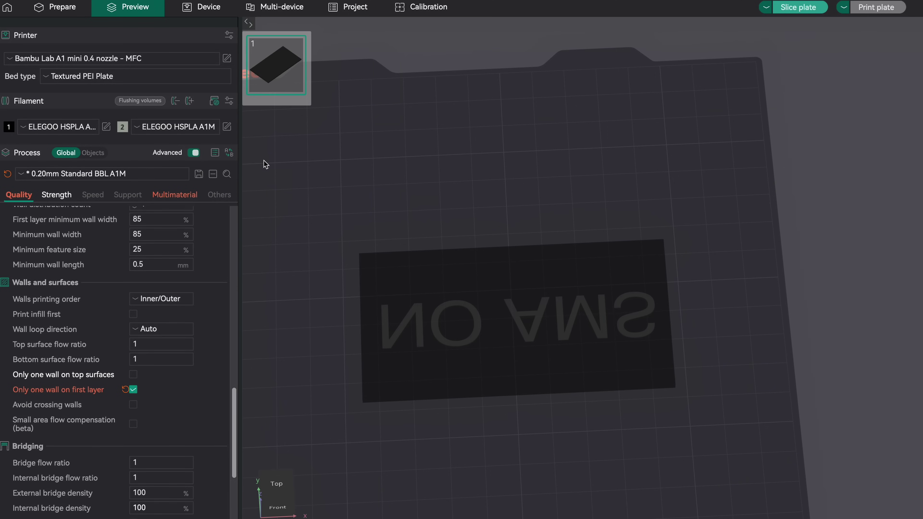
{"action": "left_click", "coordinate": [235, 291]}
{"action": "left_click", "coordinate": [798, 7]}
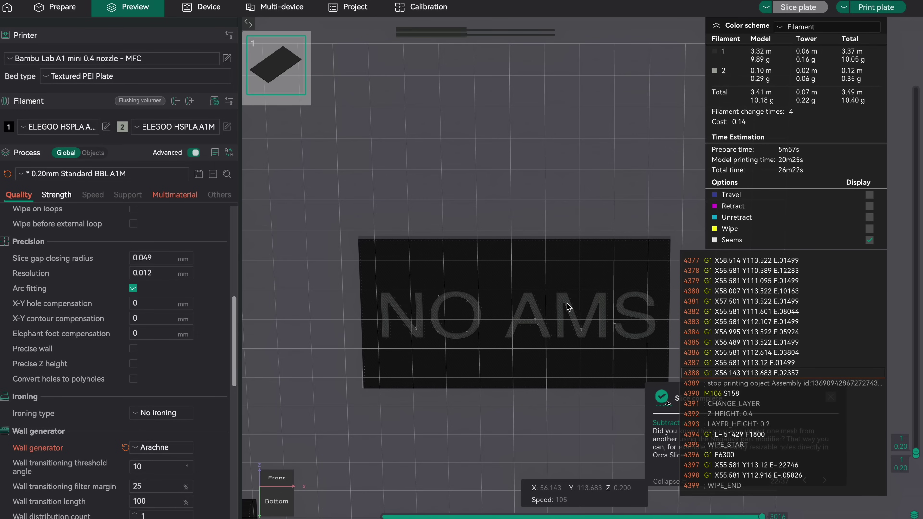
{"action": "left_click_drag", "start_coordinate": [489, 240], "coordinate": [488, 293]}
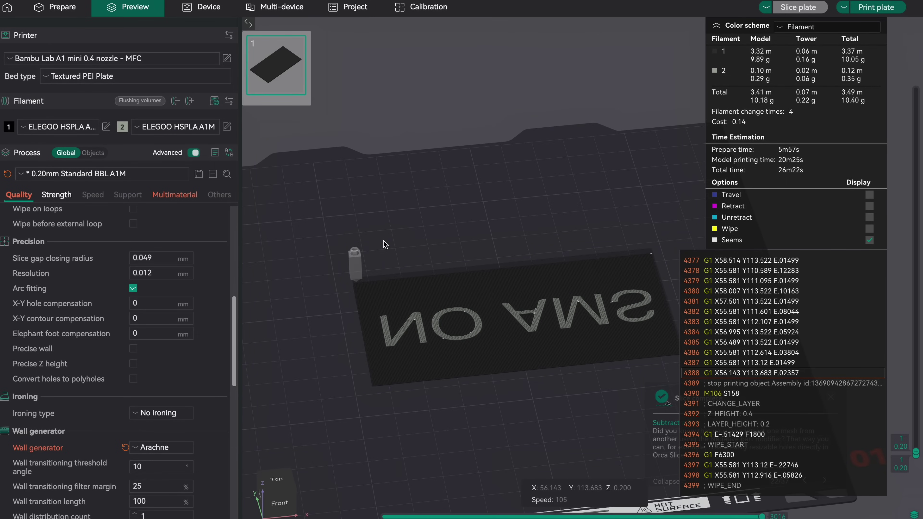
Open the Send print job dialog targeting printer A1M-1 over LAN with the Print plate shortcut.
{"action": "key", "text": "super+p"}
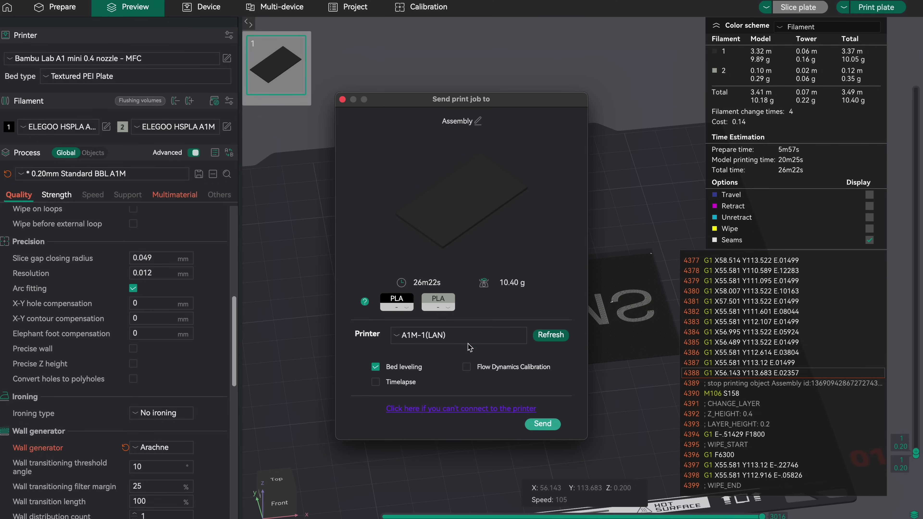